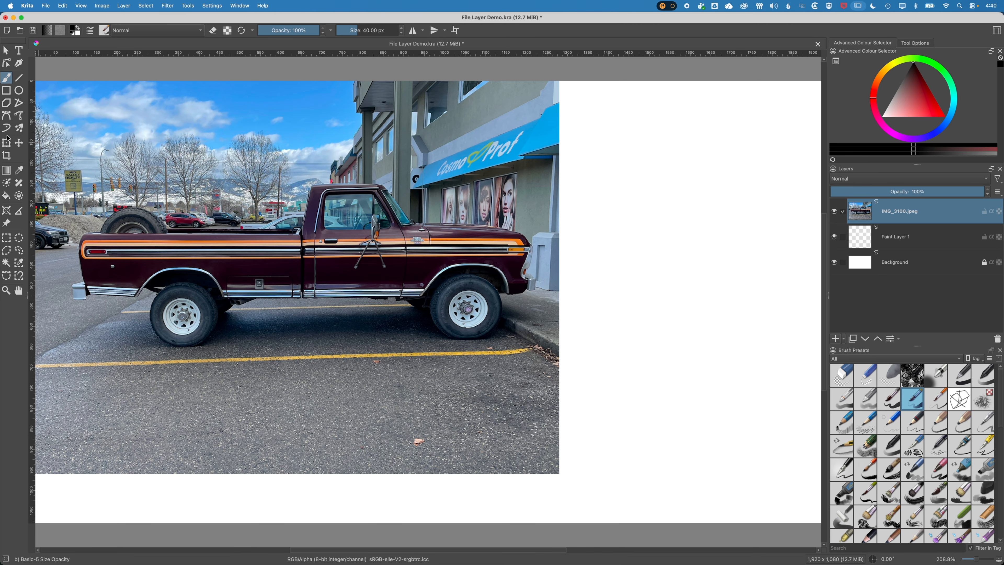
# - Transform the truck photo, centring it on the canvas and shrinking it to a tiny thumbnail near the canvas's lower-right corner
pyautogui.click(7, 144)
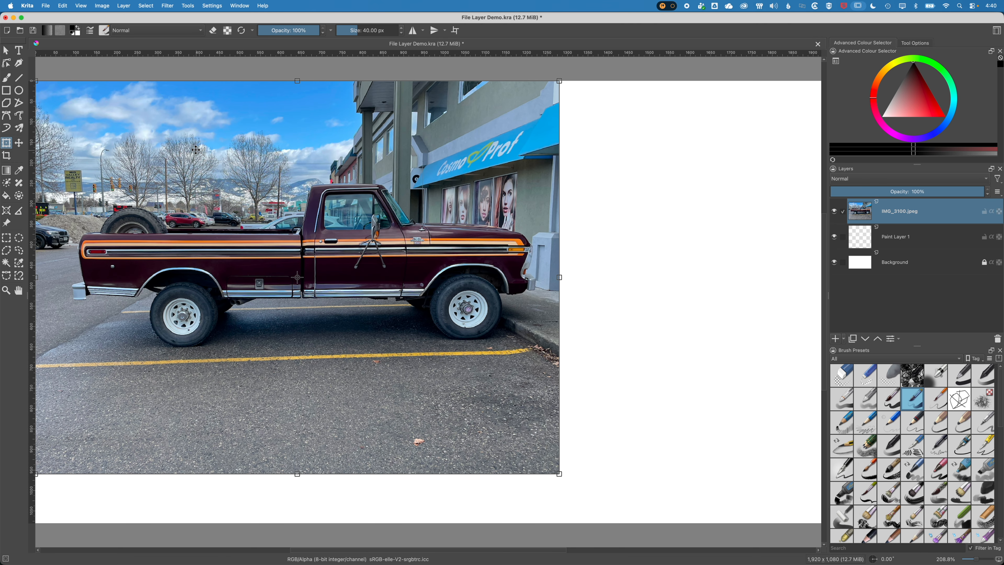
pyautogui.moveTo(196, 149); pyautogui.dragTo(322, 170)
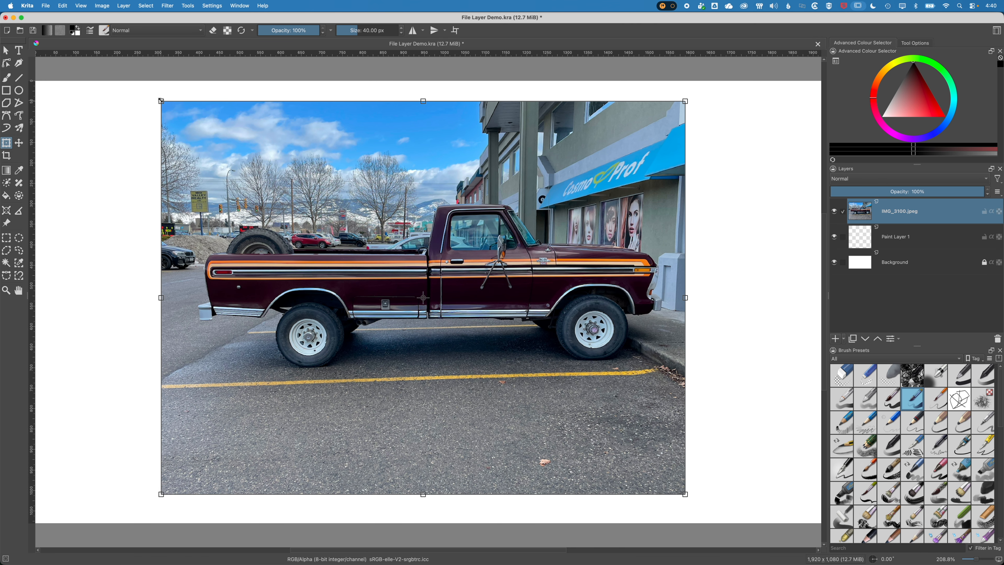
pyautogui.moveTo(161, 101); pyautogui.dragTo(663, 461)
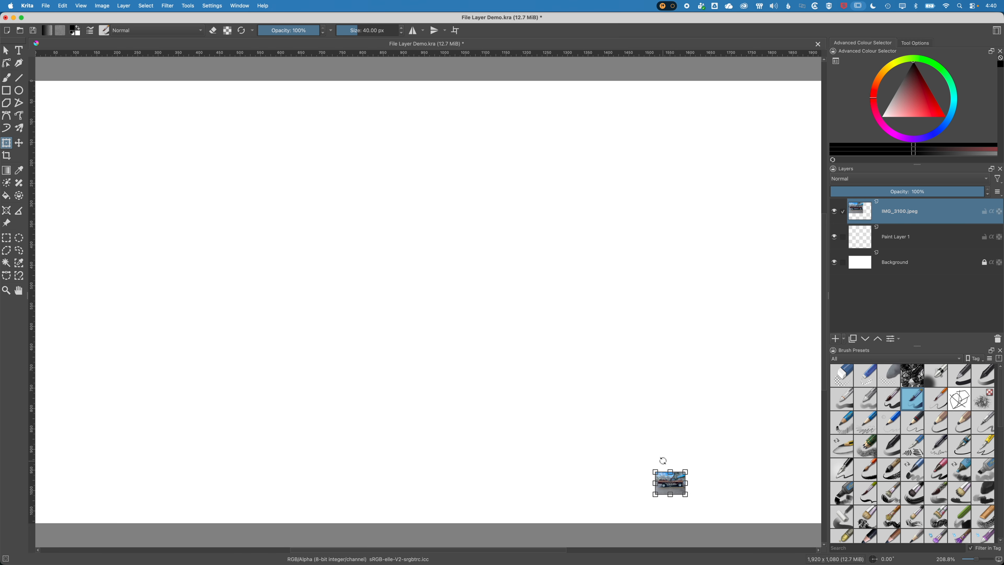
pyautogui.press('Return')
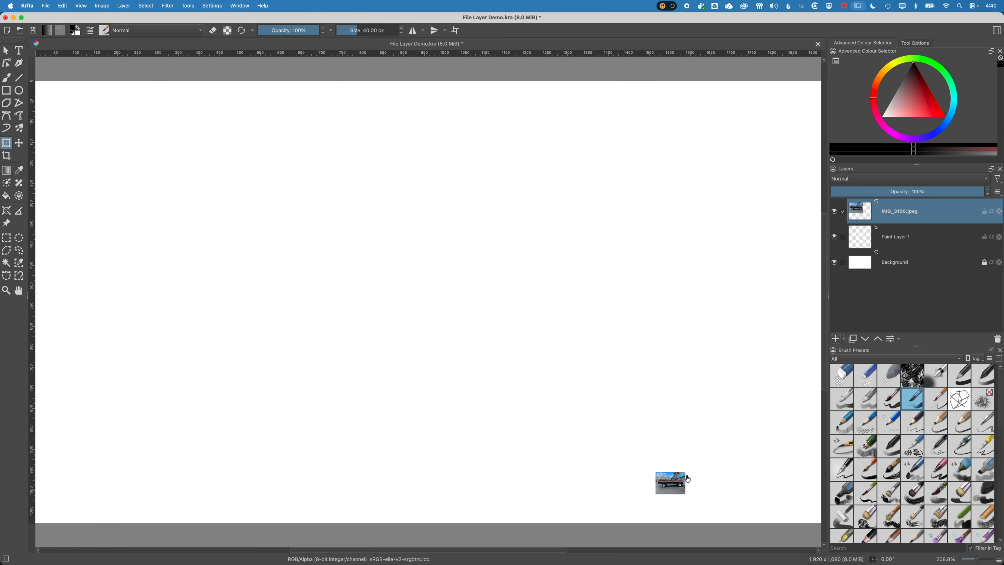
# - Scale the thumbnail-sized truck photo back up until it covers most of the canvas
pyautogui.click(665, 486)
pyautogui.moveTo(655, 472); pyautogui.dragTo(146, 204)
pyautogui.press('Return')
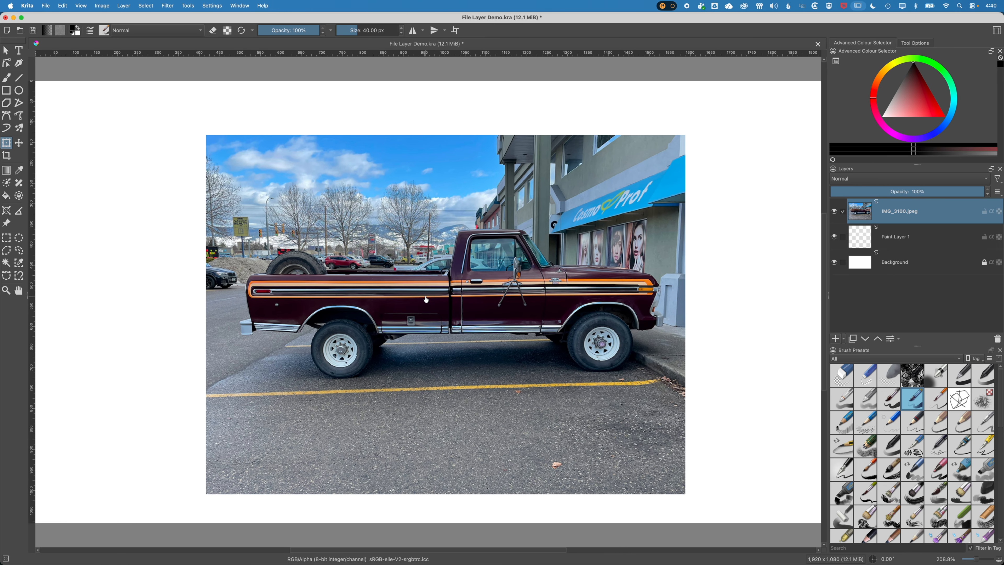
# - Shrink the enlarged truck photo to a thumbnail again, keeping its lower-right corner in place
pyautogui.click(275, 175)
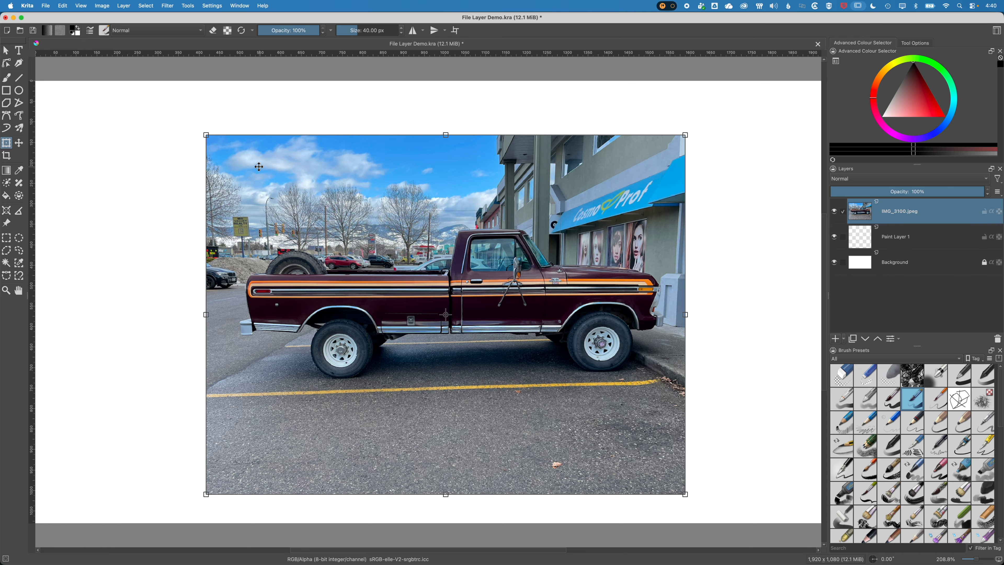
pyautogui.moveTo(206, 135); pyautogui.dragTo(656, 473)
pyautogui.press('Return')
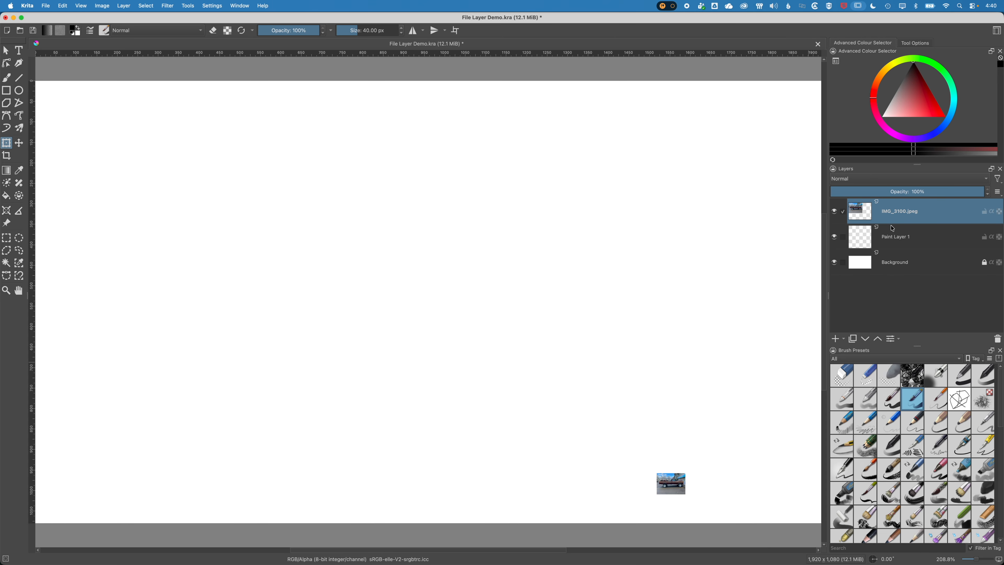
# - Paint a thick black zigzag stroke on Paint Layer 1 in the left part of the canvas
pyautogui.click(895, 239)
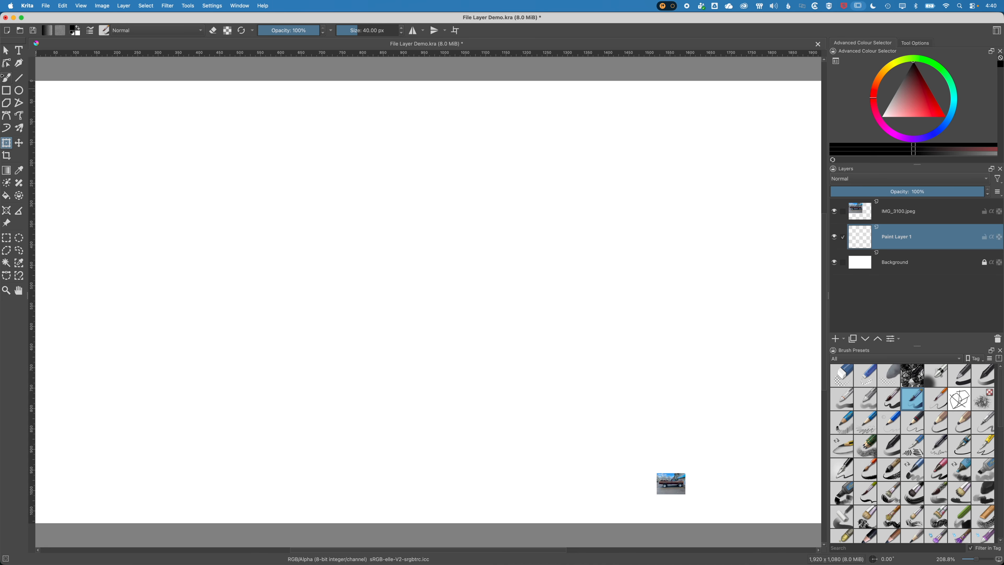
pyautogui.click(10, 82)
pyautogui.moveTo(111, 176)
pyautogui.mouseDown()
pyautogui.moveTo(235, 200)
pyautogui.moveTo(109, 293)
pyautogui.moveTo(193, 299)
pyautogui.moveTo(130, 362)
pyautogui.moveTo(270, 383)
pyautogui.mouseUp()
pyautogui.click(6, 52)
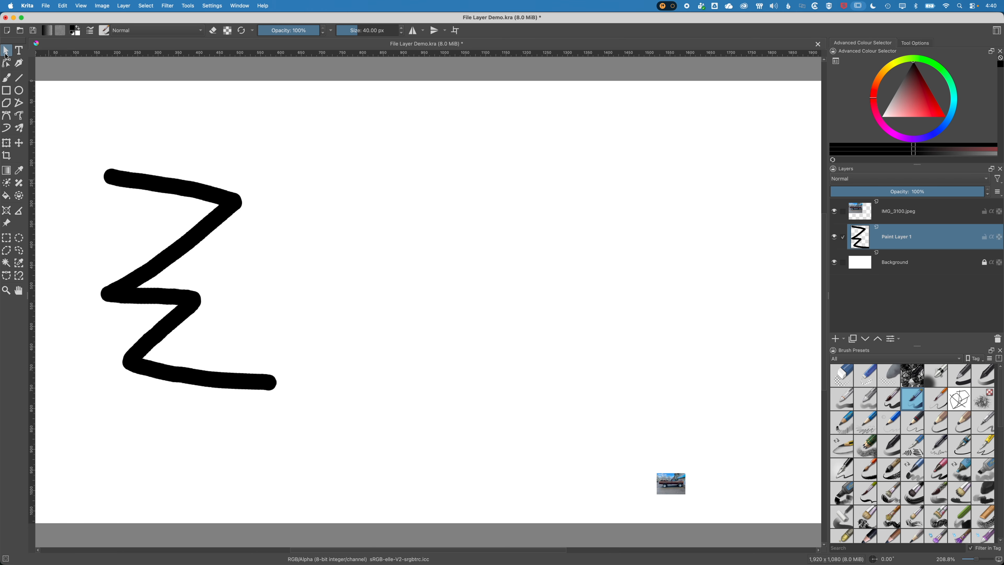
# - Select the IMG_3100.jpeg layer and scale its thumbnail up to nearly its full size
pyautogui.click(914, 216)
pyautogui.click(6, 143)
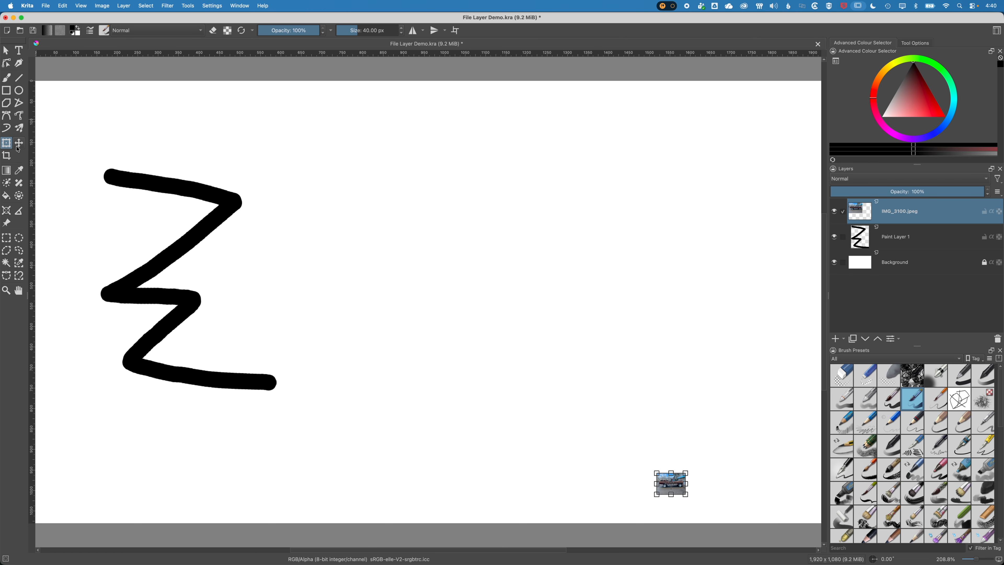
pyautogui.moveTo(657, 473); pyautogui.dragTo(161, 149)
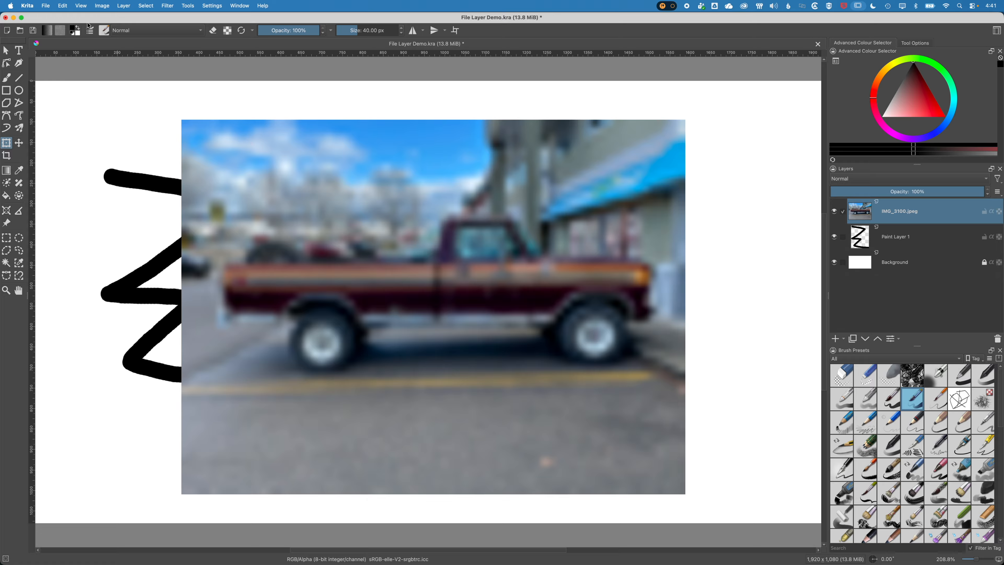
# - Undo the photo transforms and the zigzag brush stroke, back to the original photo placement
pyautogui.click(63, 5)
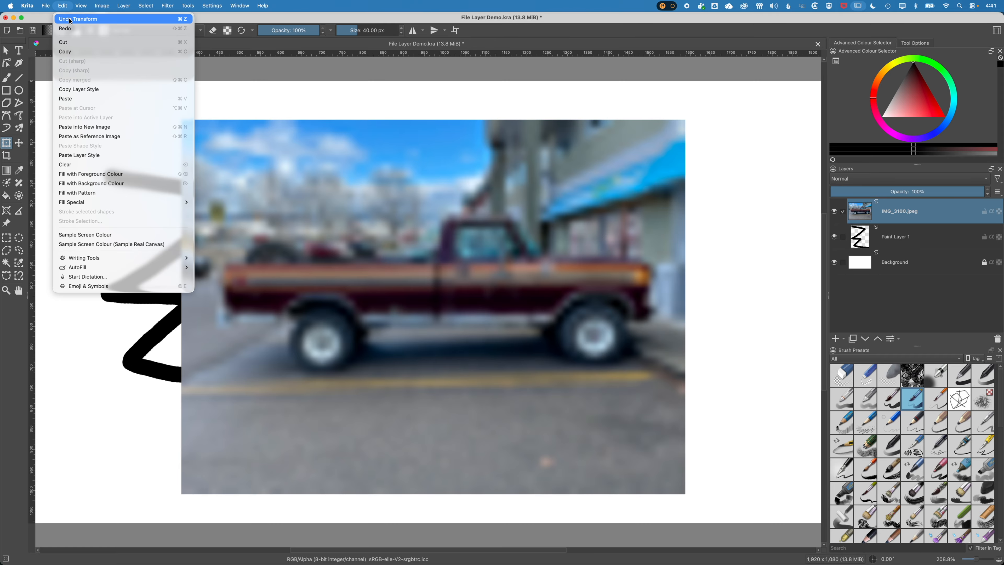
pyautogui.click(188, 21)
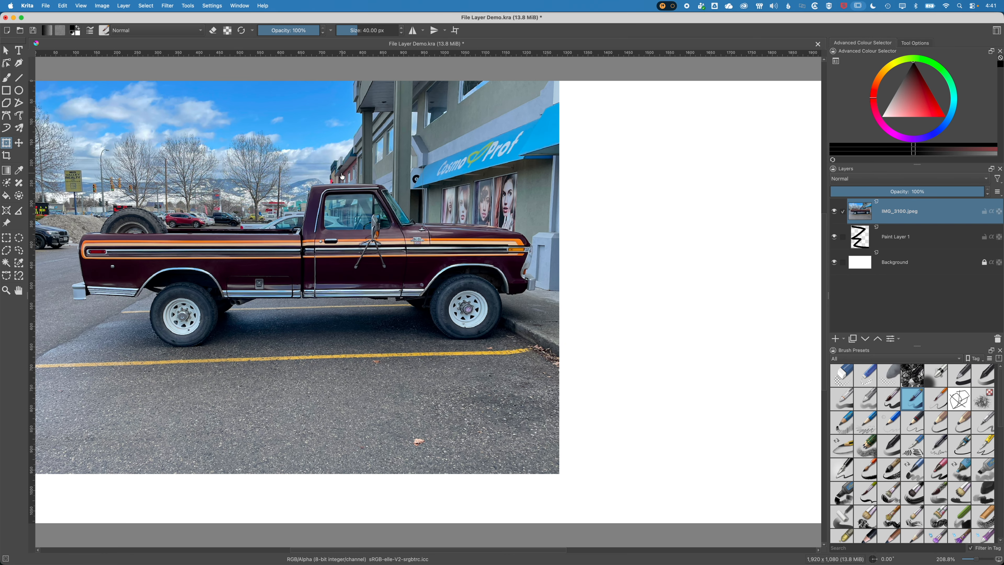
pyautogui.click(6, 52)
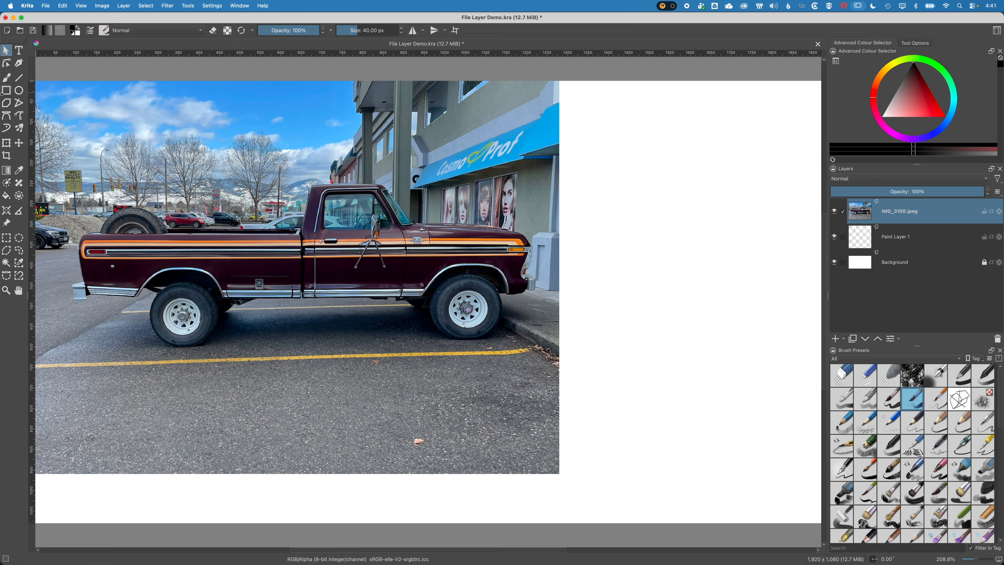
# - Move the truck photo to the middle of the canvas without changing its size
pyautogui.click(6, 143)
pyautogui.moveTo(189, 144); pyautogui.dragTo(332, 165)
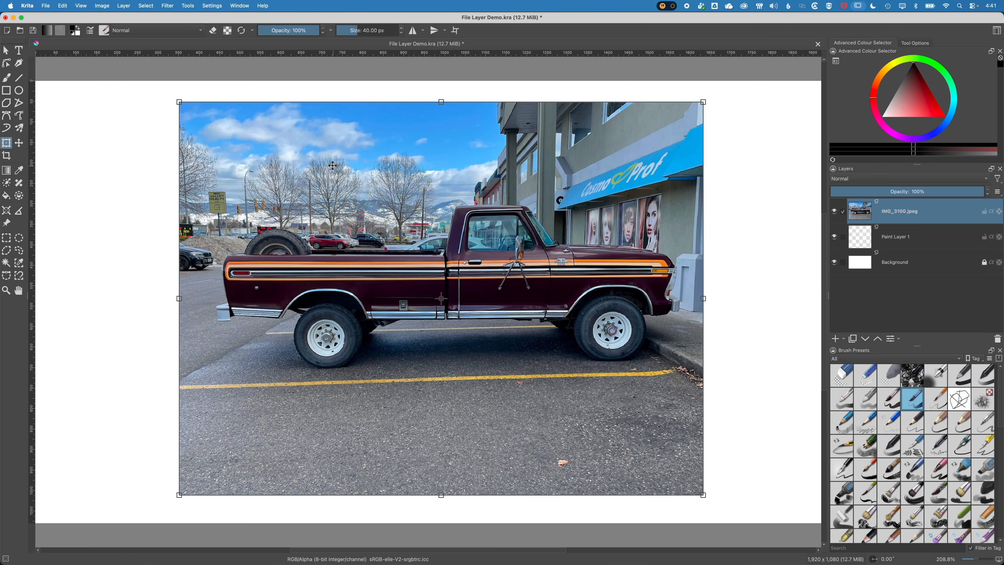
# - Convert the IMG_3100.jpeg layer to a file layer, saved as File Layer Demo_IMG_3100.jpeg.png in the File Layer folder
pyautogui.rightClick(931, 210)
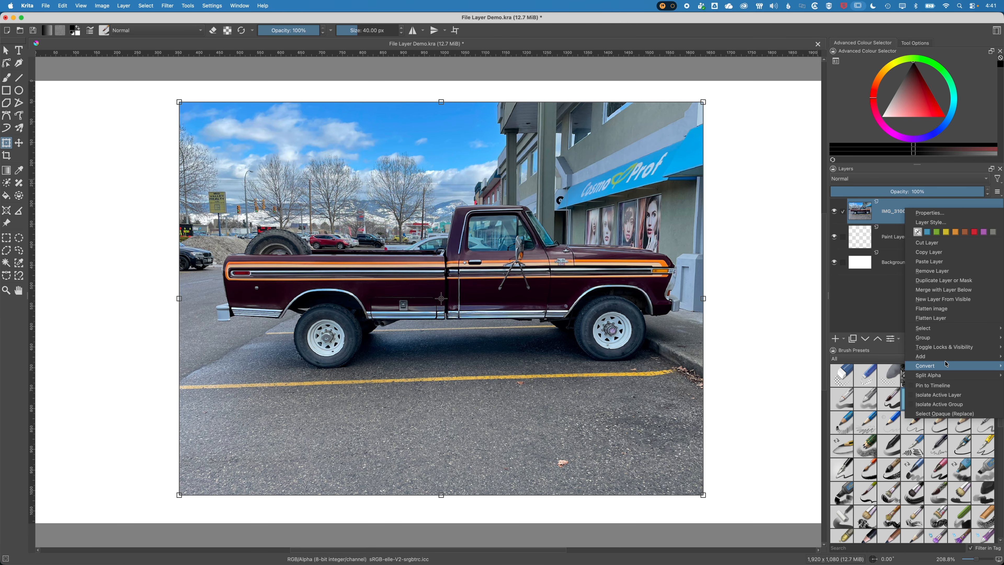
pyautogui.moveTo(941, 365)
pyautogui.click(857, 404)
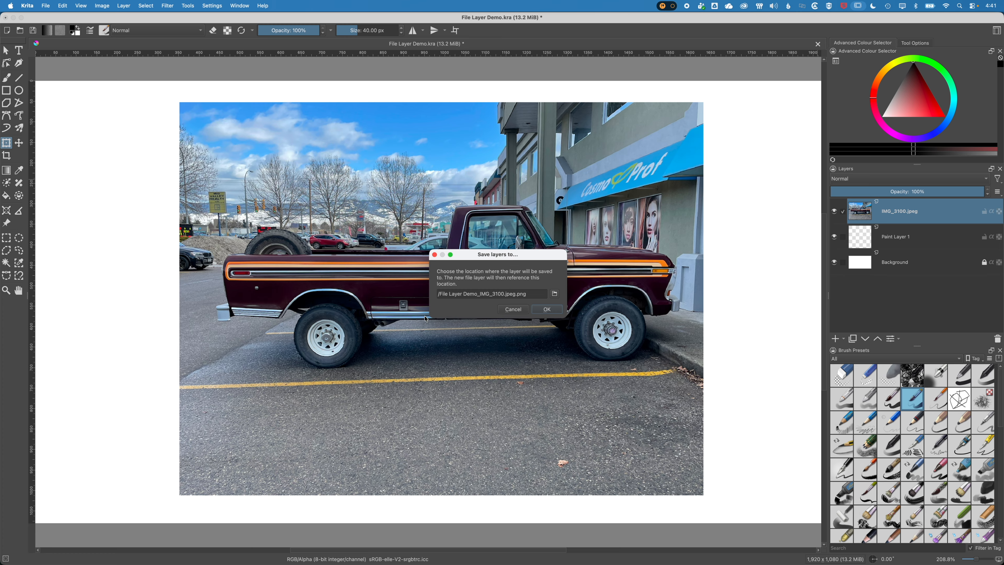
pyautogui.click(555, 295)
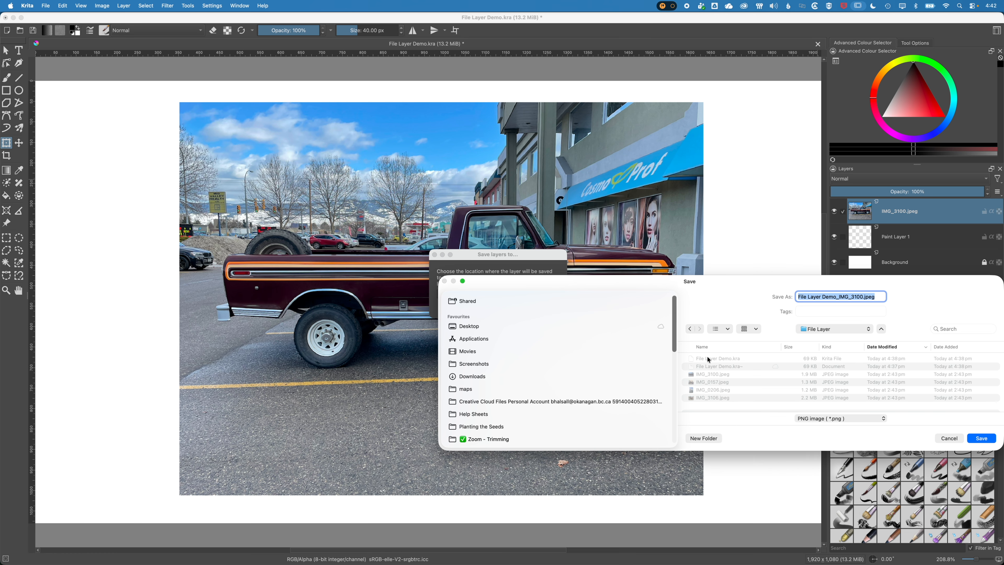
pyautogui.click(982, 438)
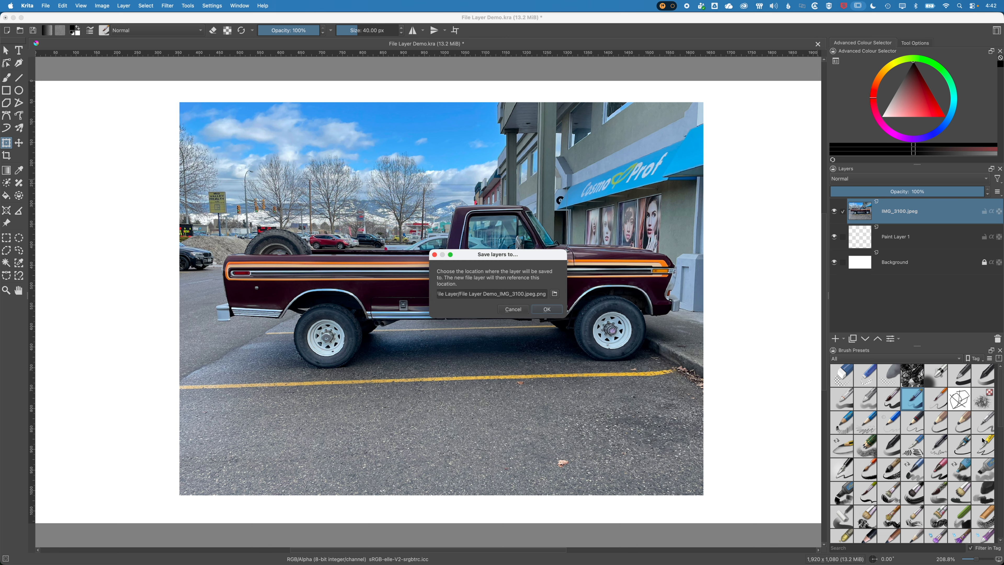
pyautogui.click(548, 311)
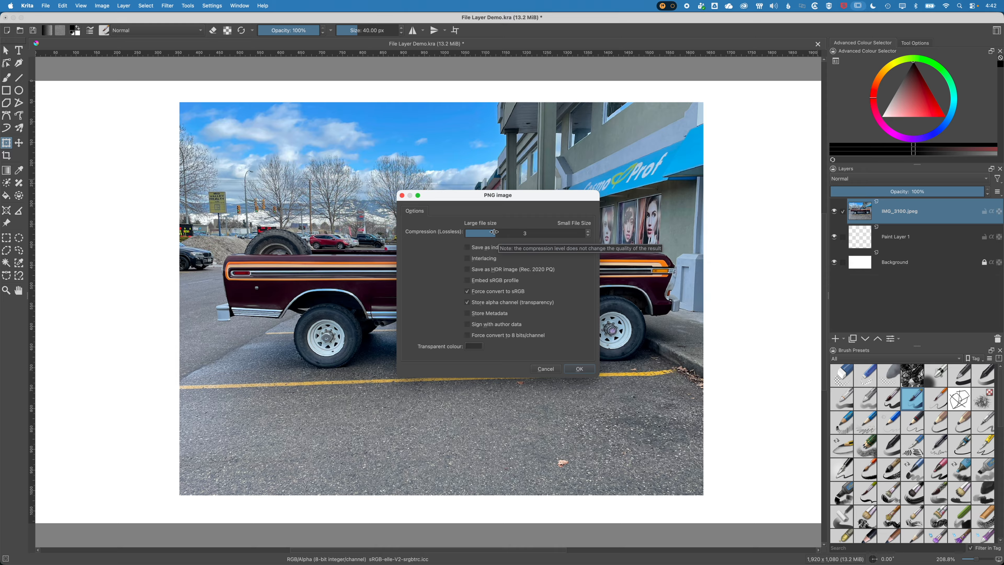
# - Set the PNG's lossless compression to 9 and export the file
pyautogui.moveTo(494, 232); pyautogui.dragTo(583, 236)
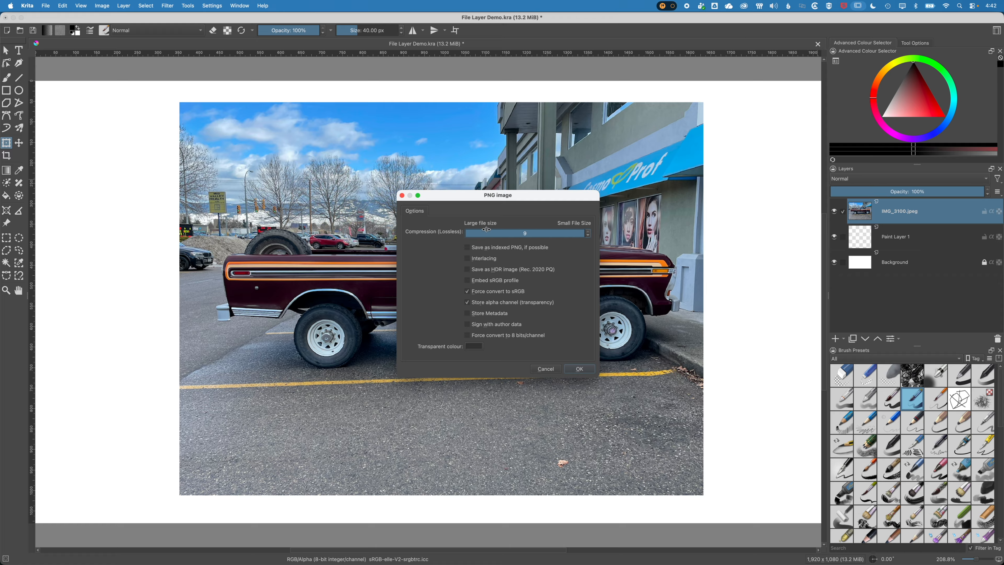
pyautogui.click(579, 368)
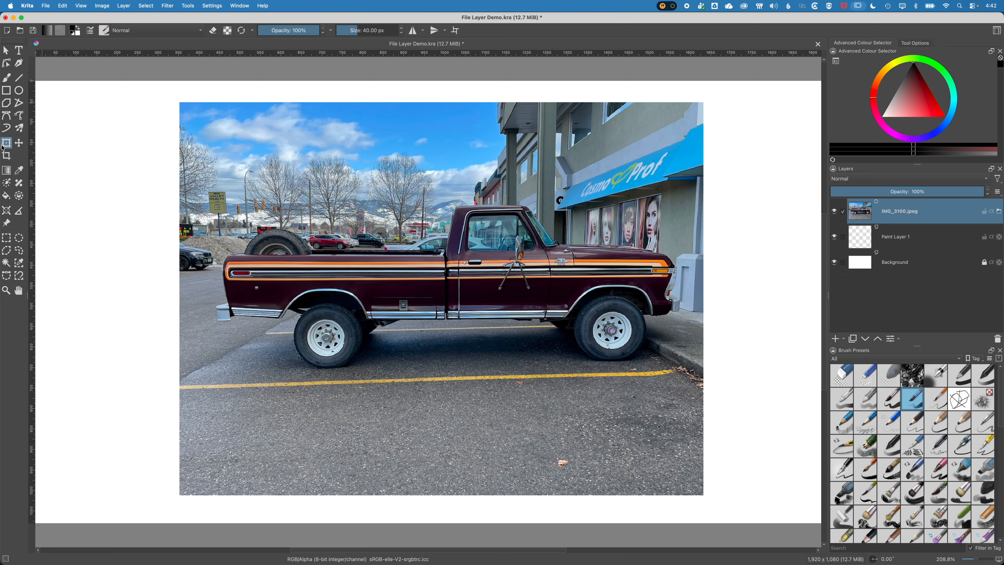
# - Add a transform mask to the IMG_3100.jpeg file layer and use it to shrink the photo to a thumbnail near the canvas's lower-right corner
pyautogui.click(229, 164)
pyautogui.rightClick(927, 214)
pyautogui.moveTo(941, 360)
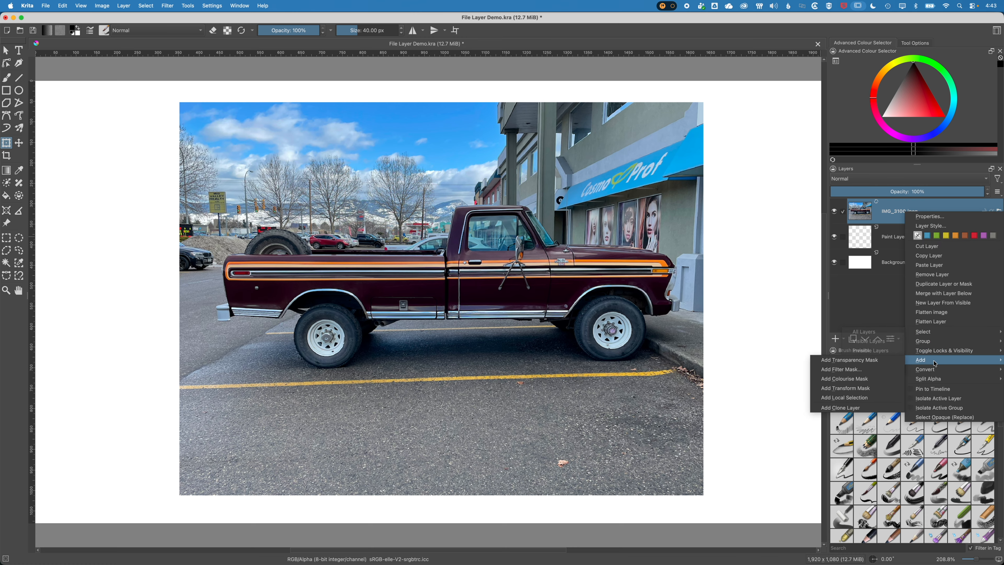
pyautogui.click(874, 388)
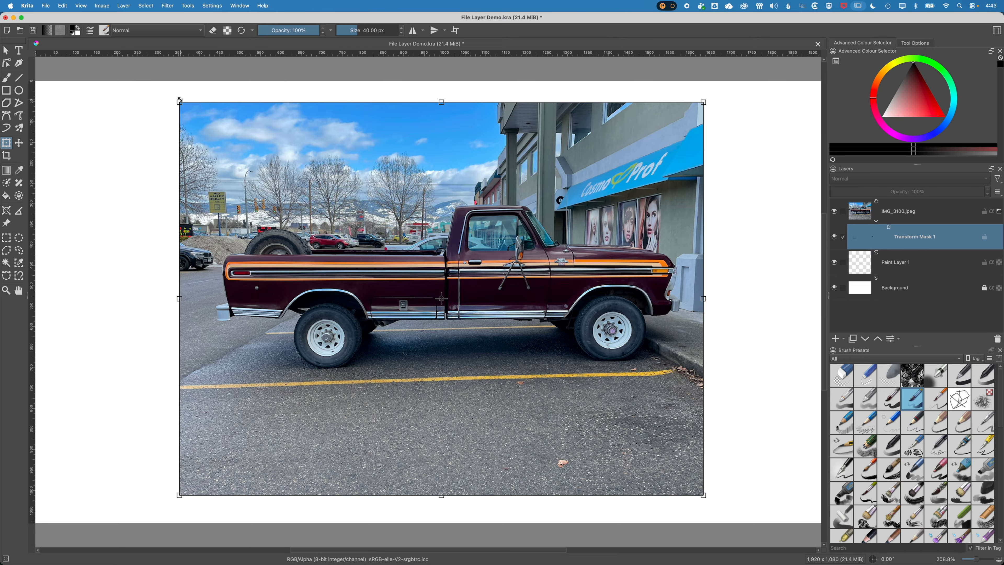
pyautogui.moveTo(179, 100); pyautogui.dragTo(659, 500)
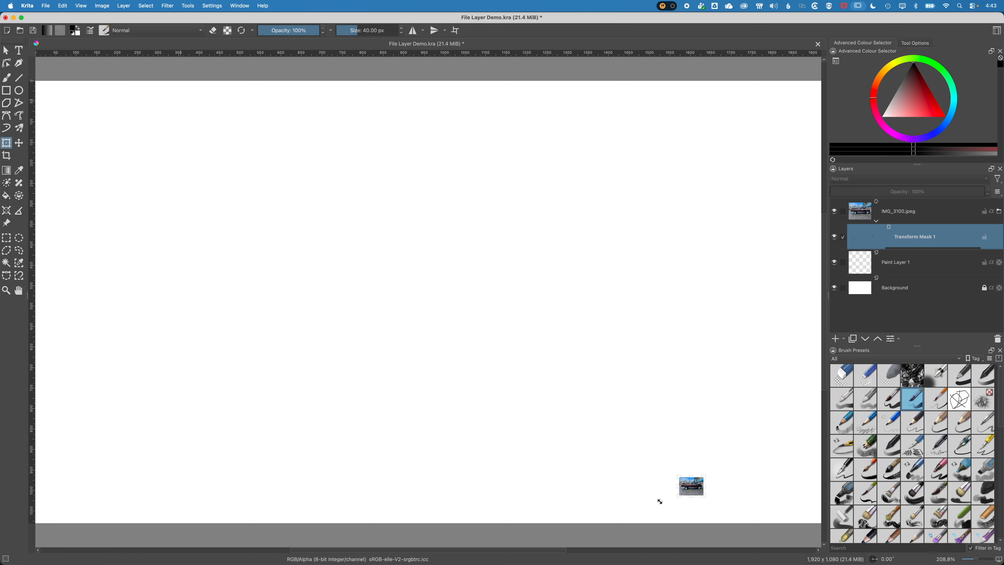
# - Paint a tall, thick black zigzag on Paint Layer 1 down the left part of the canvas
pyautogui.click(911, 263)
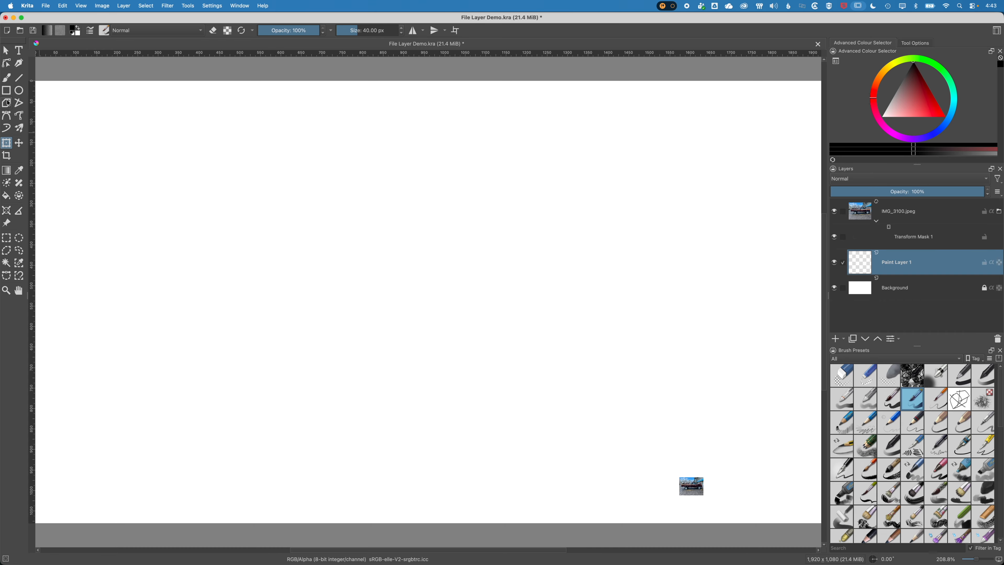
pyautogui.click(8, 77)
pyautogui.moveTo(104, 119)
pyautogui.mouseDown()
pyautogui.moveTo(158, 261)
pyautogui.moveTo(163, 350)
pyautogui.moveTo(129, 454)
pyautogui.moveTo(300, 470)
pyautogui.mouseUp()
# - Scale the photo back up through Transform Mask 1 until it covers most of the canvas and overlaps the zigzag
pyautogui.click(932, 243)
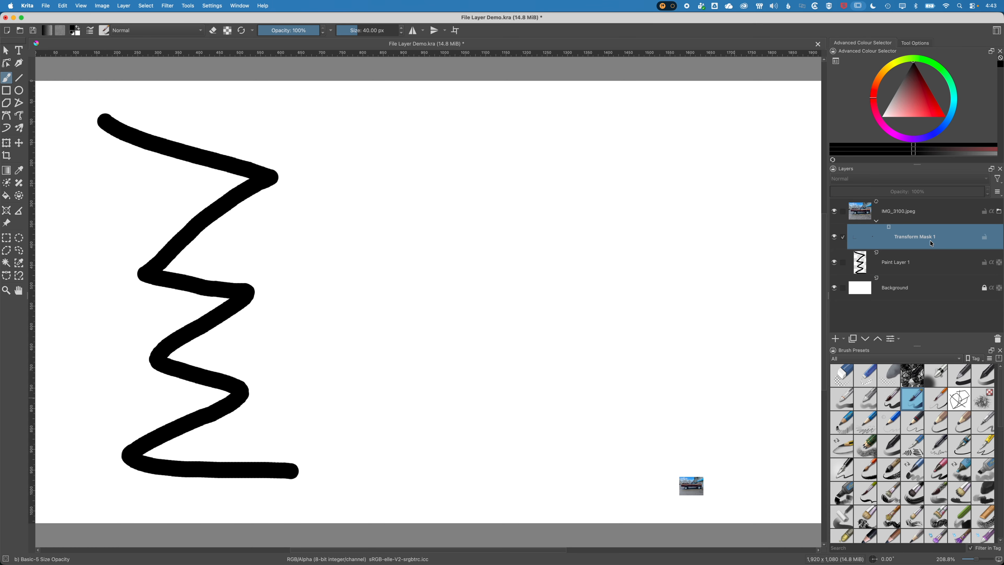
pyautogui.click(6, 145)
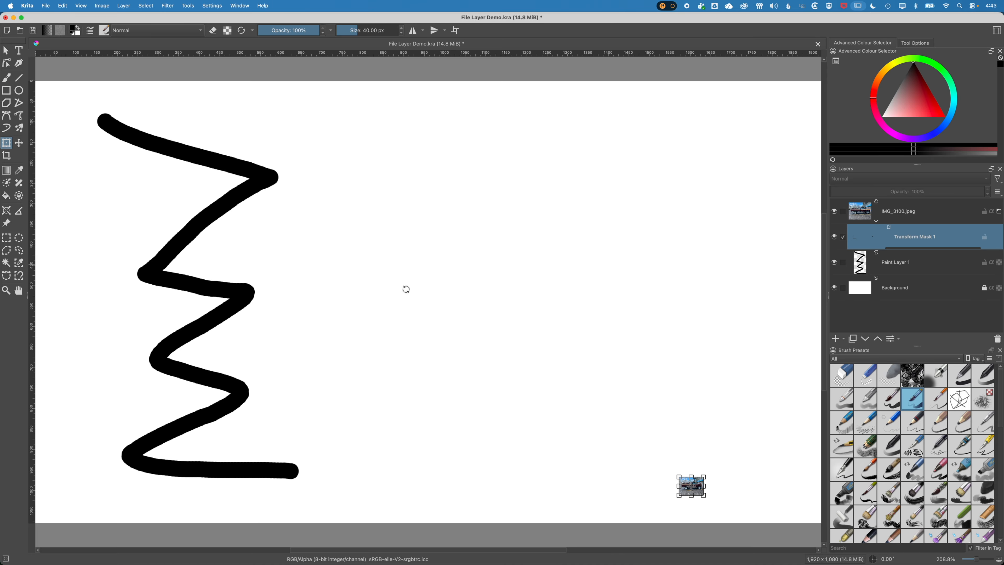
pyautogui.moveTo(672, 475); pyautogui.dragTo(141, 190)
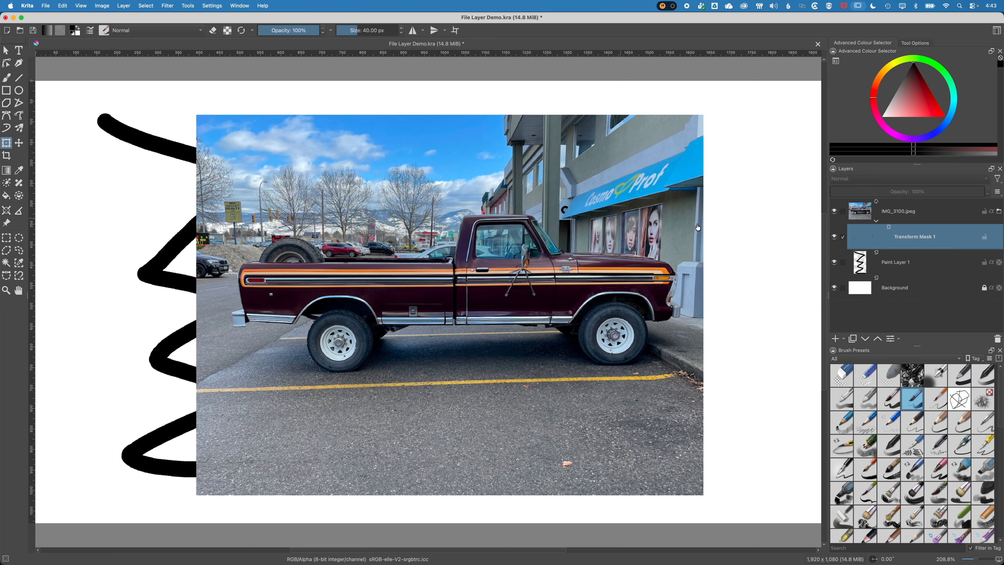
# - Inspect the details of the IMG_3100.jpeg file layer and its transform mask
pyautogui.click(877, 220)
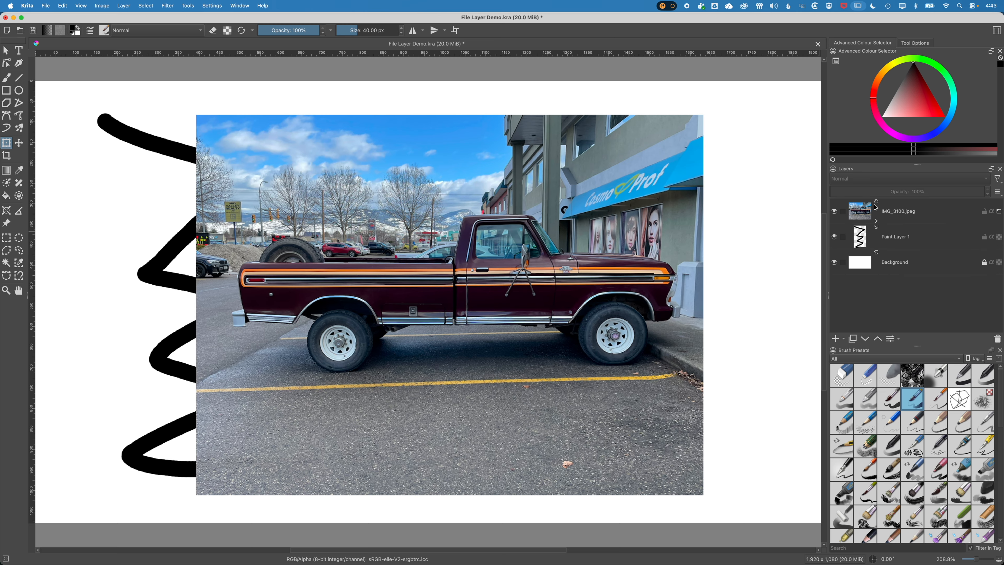
pyautogui.moveTo(880, 208)
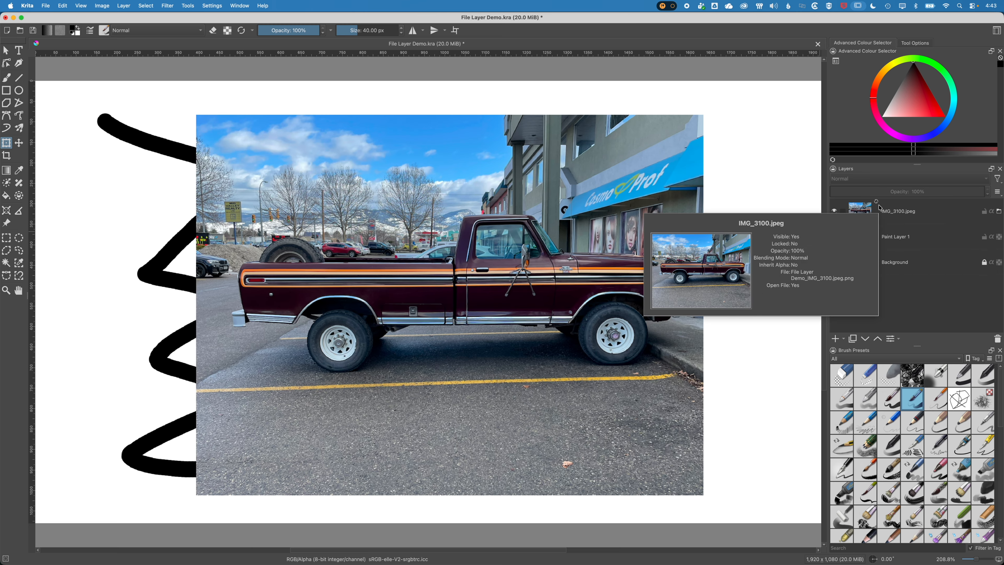
pyautogui.click(896, 216)
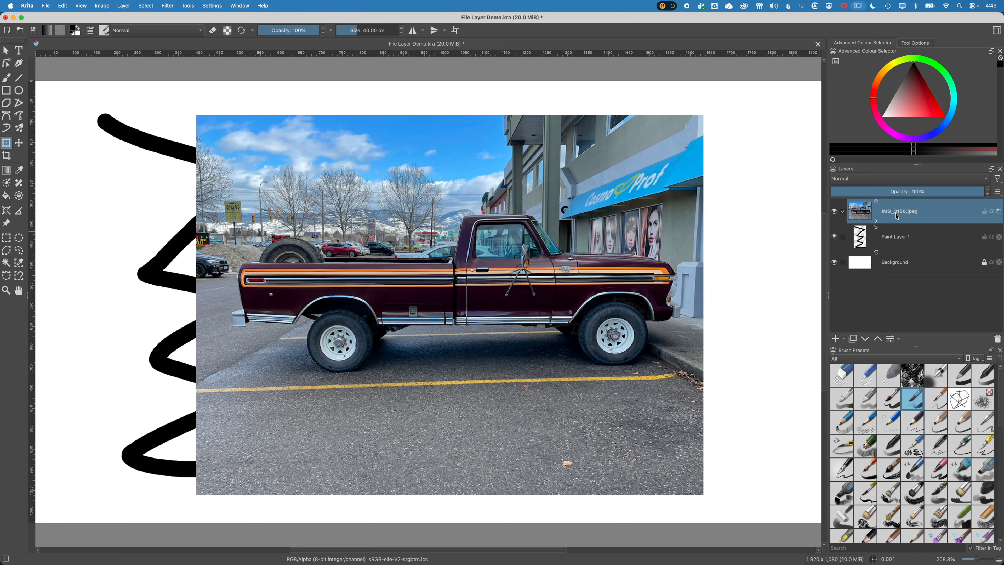
pyautogui.moveTo(897, 217)
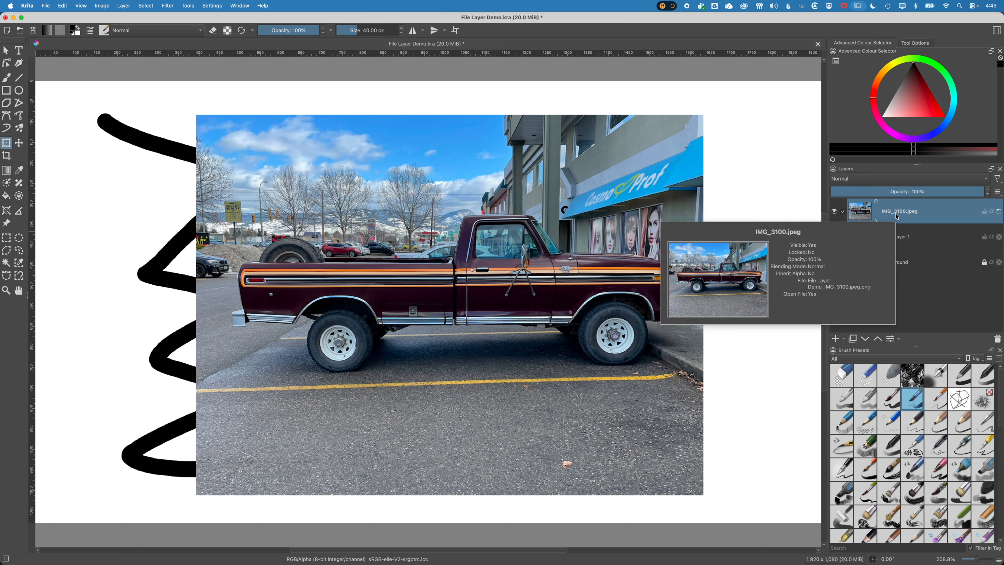
pyautogui.click(876, 220)
pyautogui.click(872, 242)
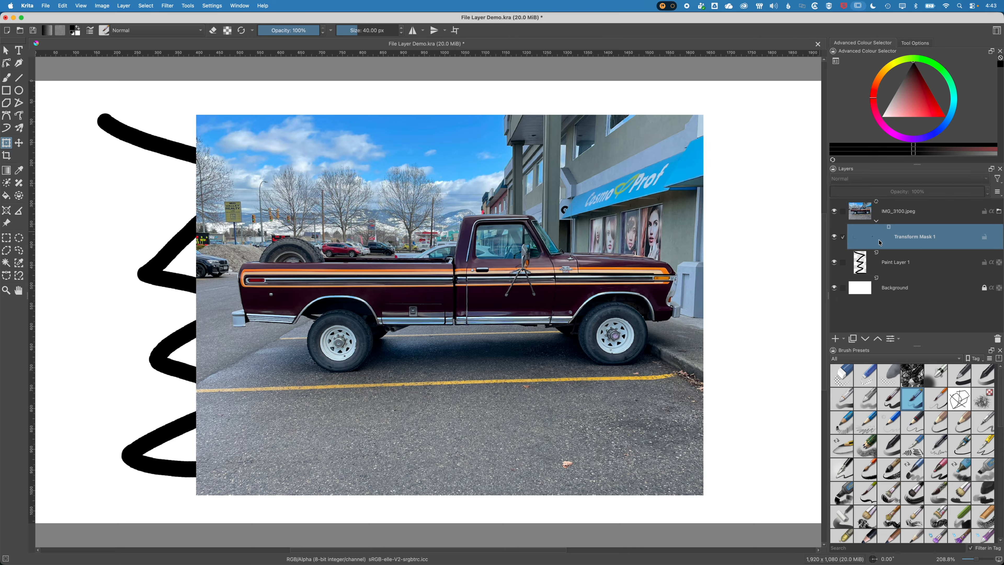
pyautogui.moveTo(920, 239)
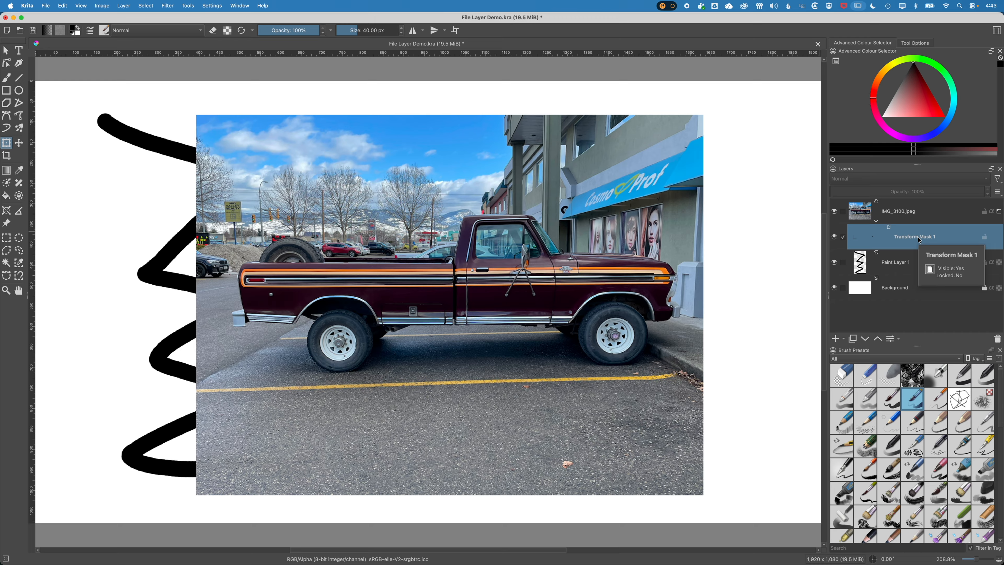
# - Add an HSV/HSL Adjustment filter mask to the IMG_3100.jpeg layer, with Colourise on, hue 277, saturation 23 and lightness 36
pyautogui.click(927, 214)
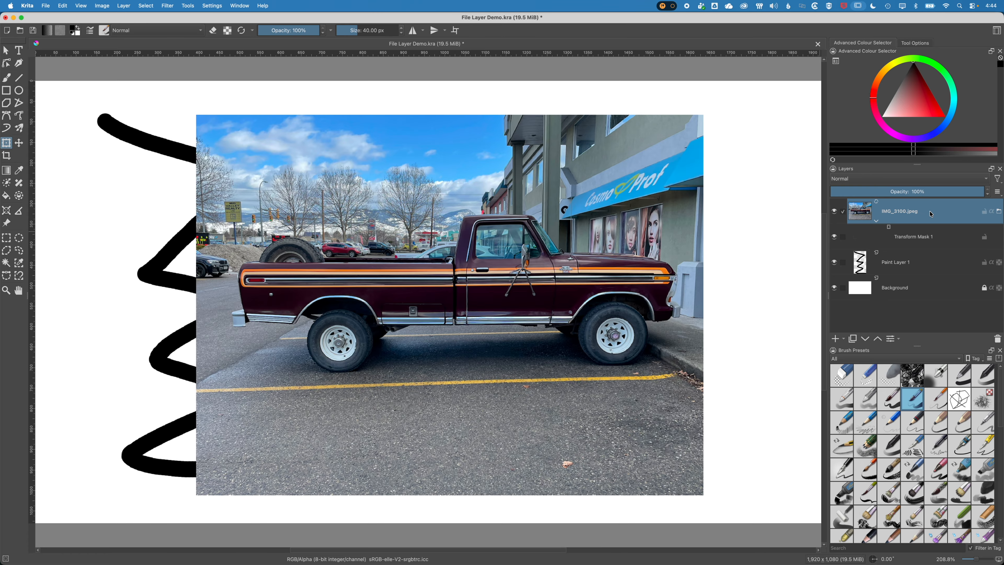
pyautogui.rightClick(931, 214)
pyautogui.moveTo(933, 360)
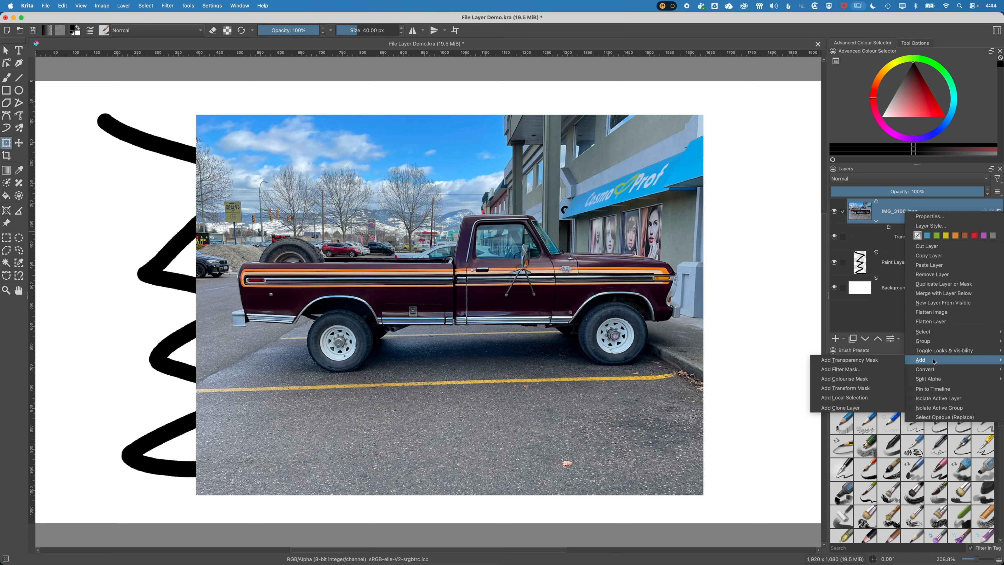
pyautogui.click(871, 370)
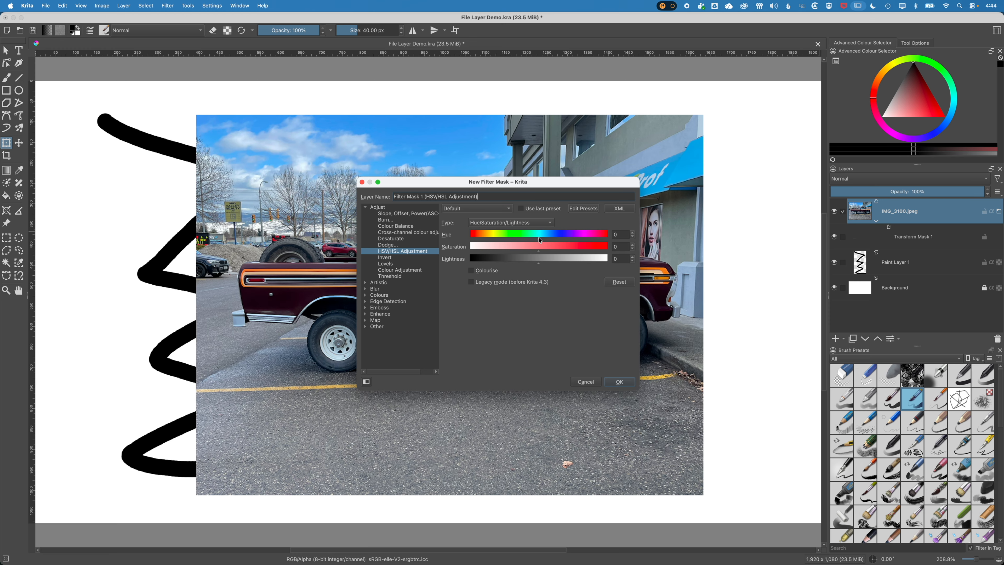
pyautogui.moveTo(540, 240); pyautogui.dragTo(576, 239)
pyautogui.click(471, 270)
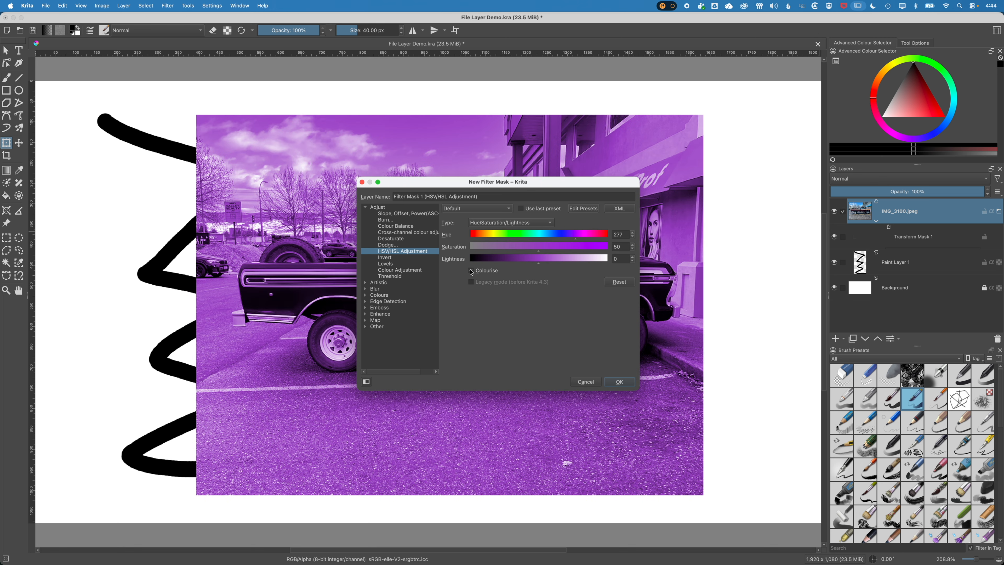
pyautogui.moveTo(532, 253); pyautogui.dragTo(566, 265)
pyautogui.click(621, 381)
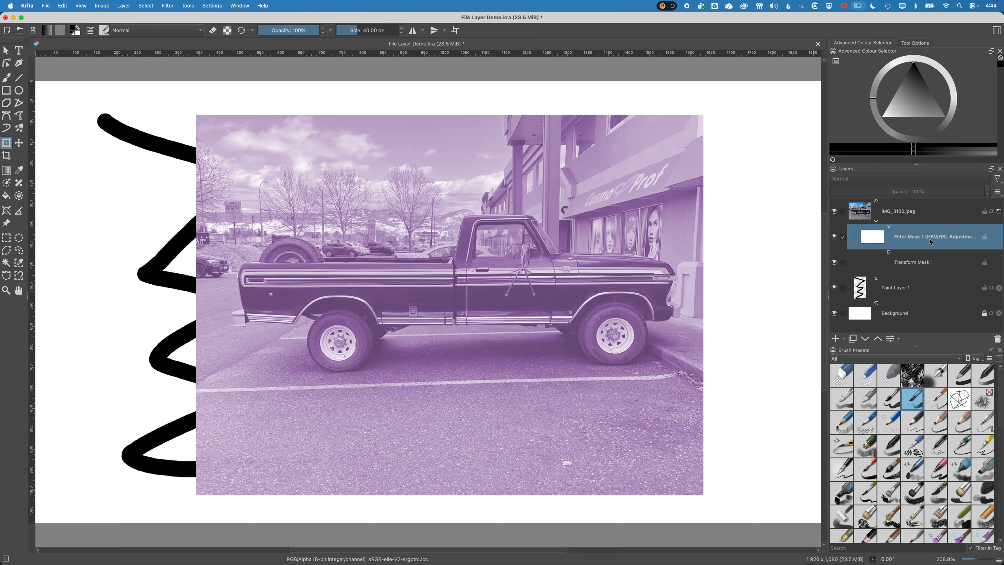
# - Shrink the truck photo through its Transform Mask 1 to less than half its size, keeping its lower-right corner in place
pyautogui.click(906, 260)
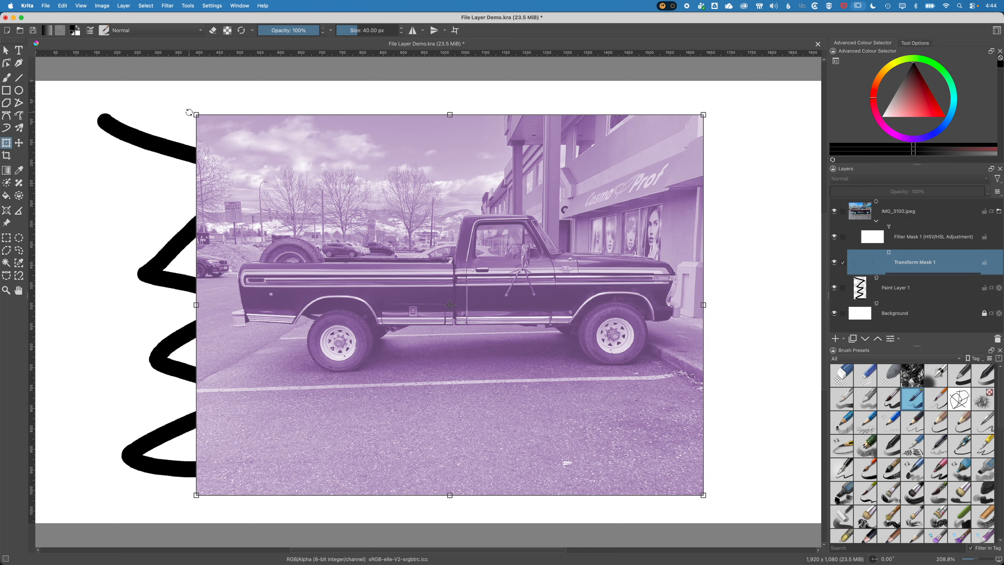
pyautogui.moveTo(196, 114); pyautogui.dragTo(475, 348)
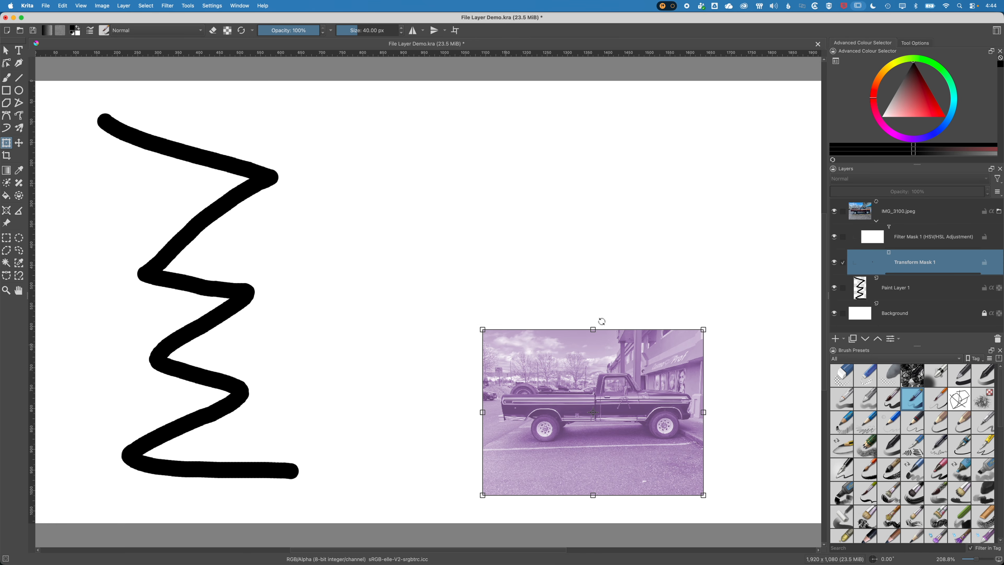
# - Change the hue of the truck photo's HSV/HSL filter mask from purple to green
pyautogui.click(910, 244)
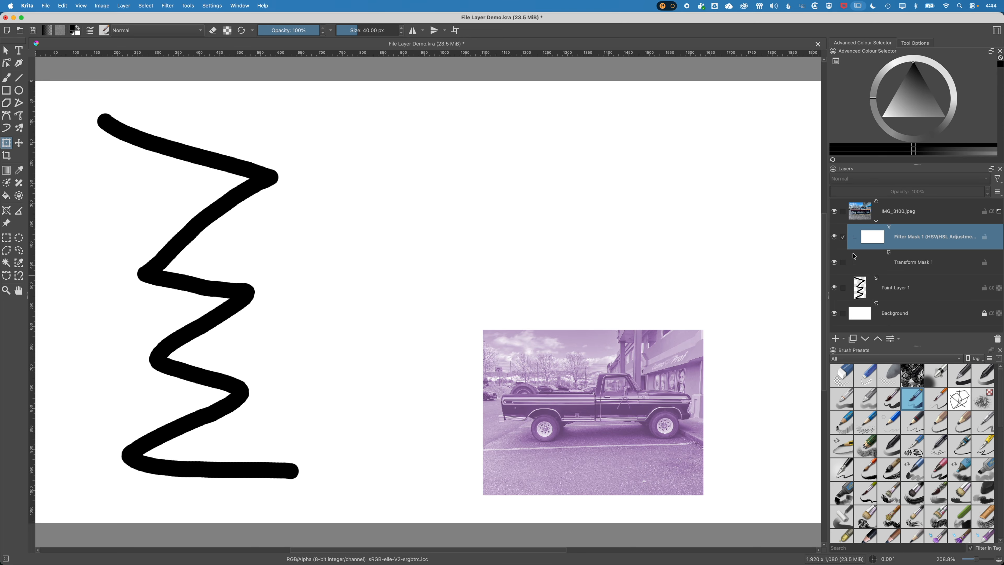
pyautogui.rightClick(914, 234)
pyautogui.click(923, 238)
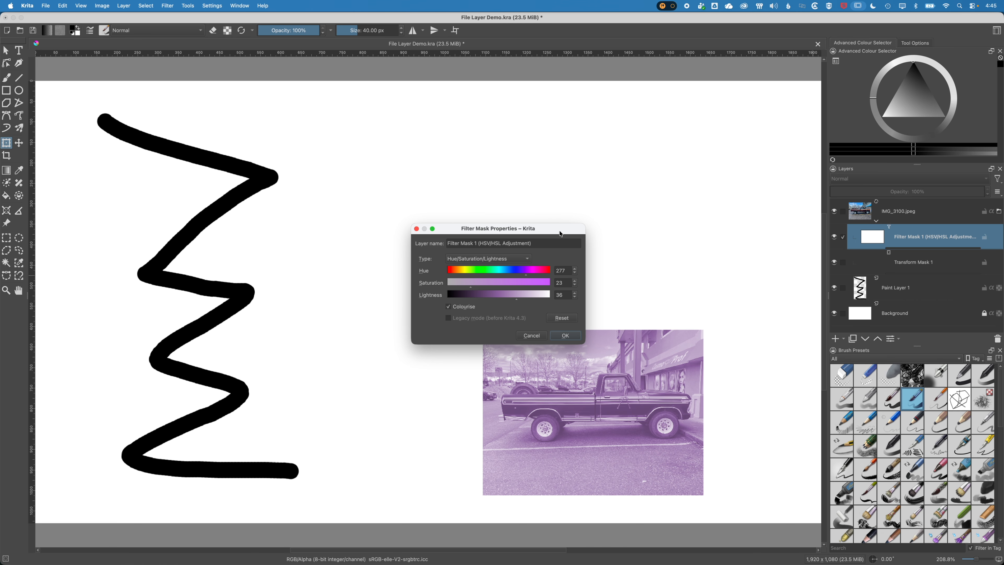
pyautogui.moveTo(559, 231); pyautogui.dragTo(451, 166)
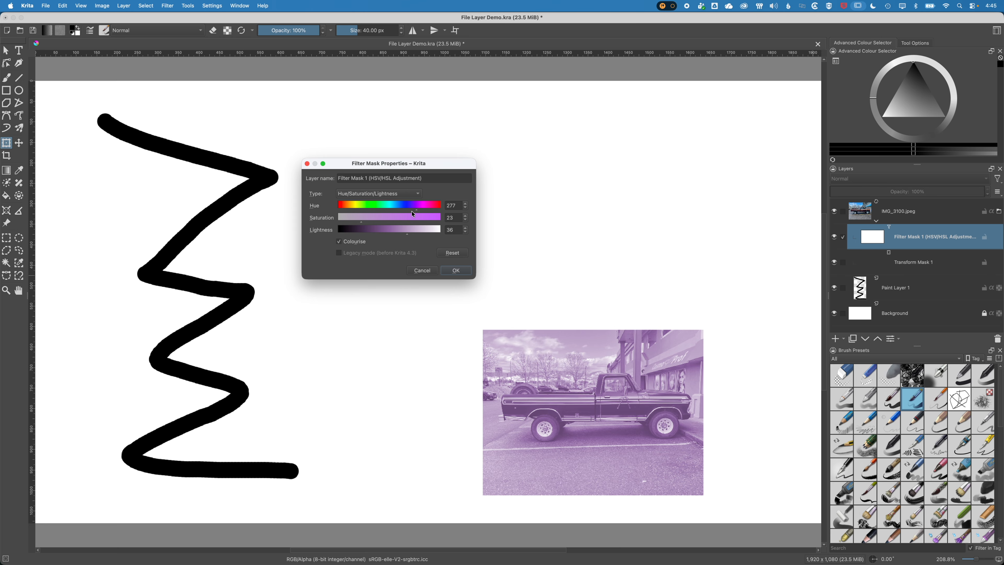
pyautogui.moveTo(392, 208); pyautogui.dragTo(364, 210)
pyautogui.click(456, 270)
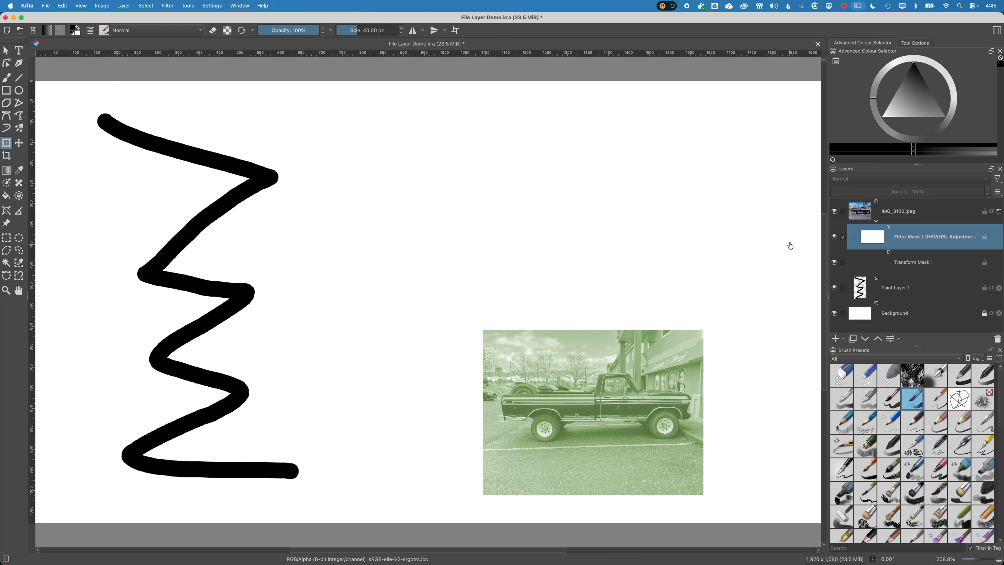
# - Hide and show the truck photo's transform mask and its filter mask in turn to compare their effects
pyautogui.click(835, 261)
pyautogui.click(837, 262)
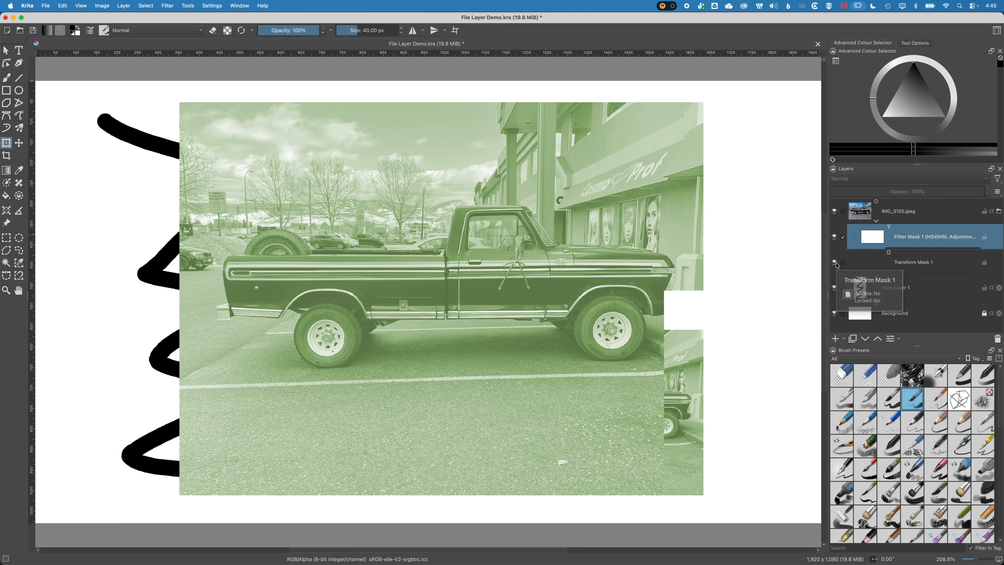
pyautogui.click(834, 238)
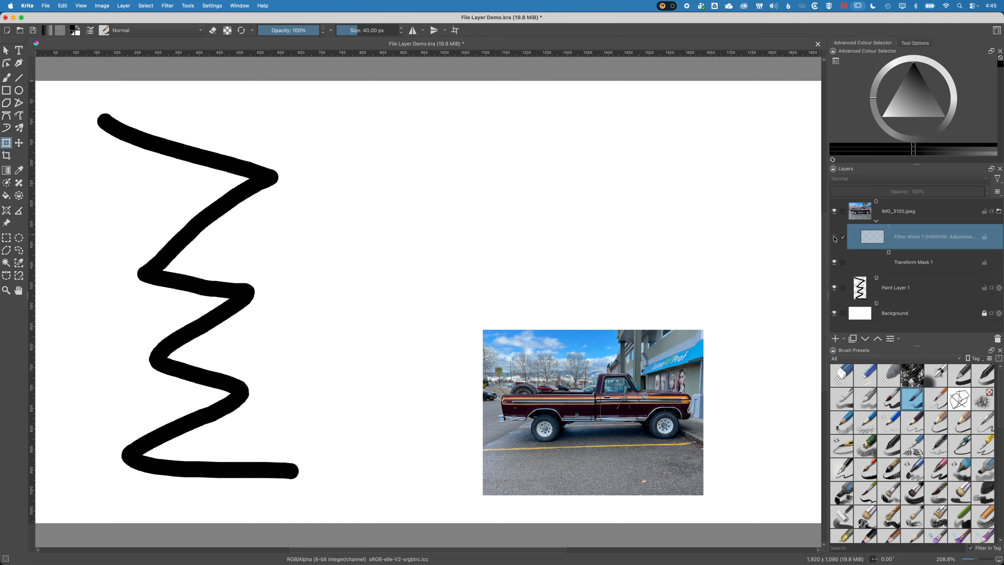
pyautogui.click(835, 238)
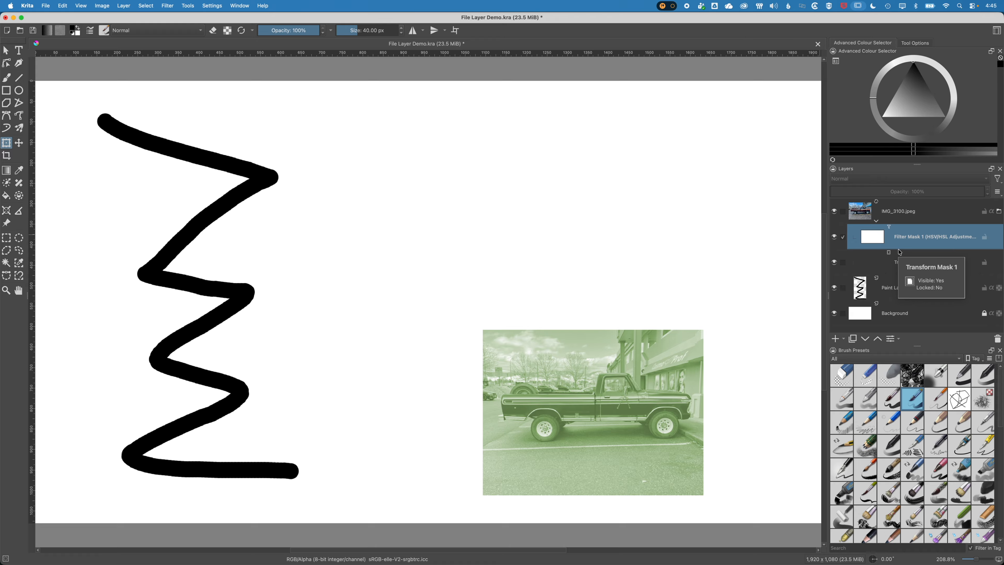
# - Add a new file layer that links to IMG_0206.jpeg, with No Scaling and the Bicubic filter
pyautogui.click(843, 339)
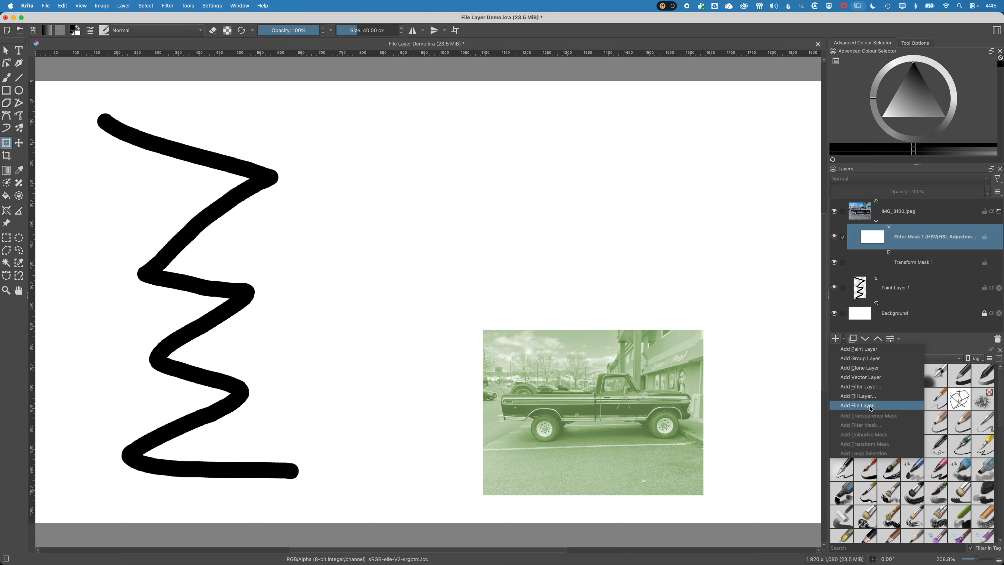
pyautogui.click(859, 405)
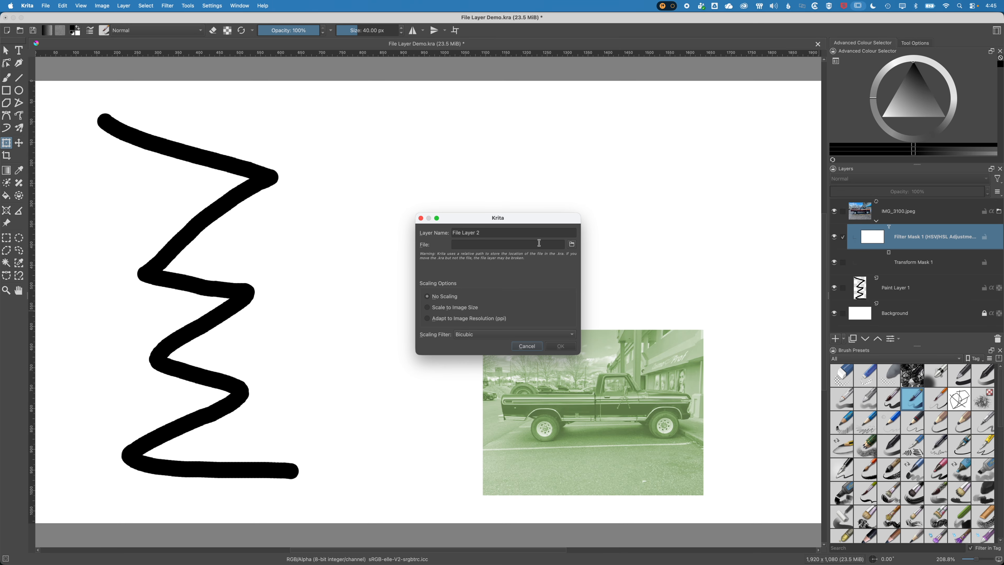
pyautogui.click(572, 244)
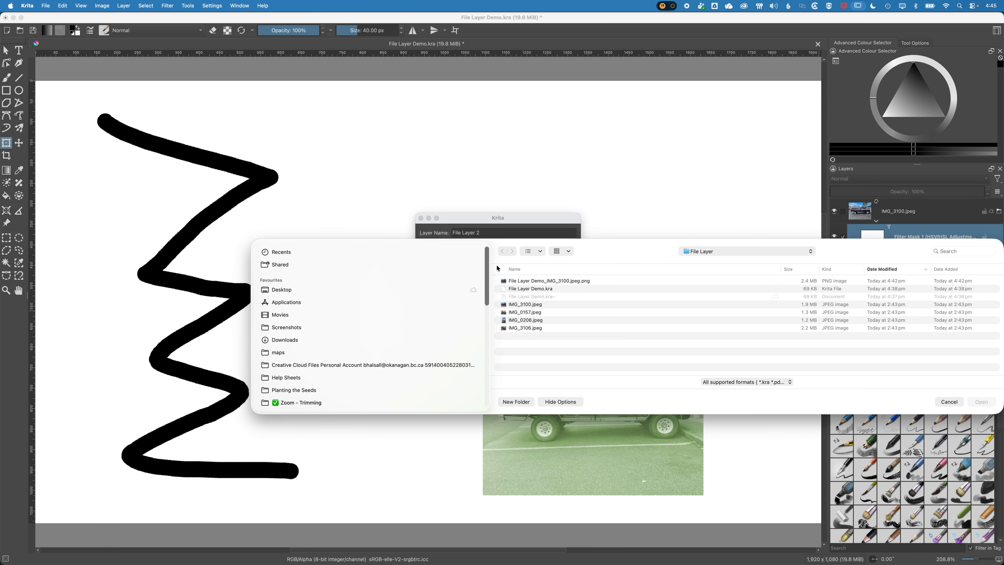
pyautogui.click(528, 321)
pyautogui.click(982, 402)
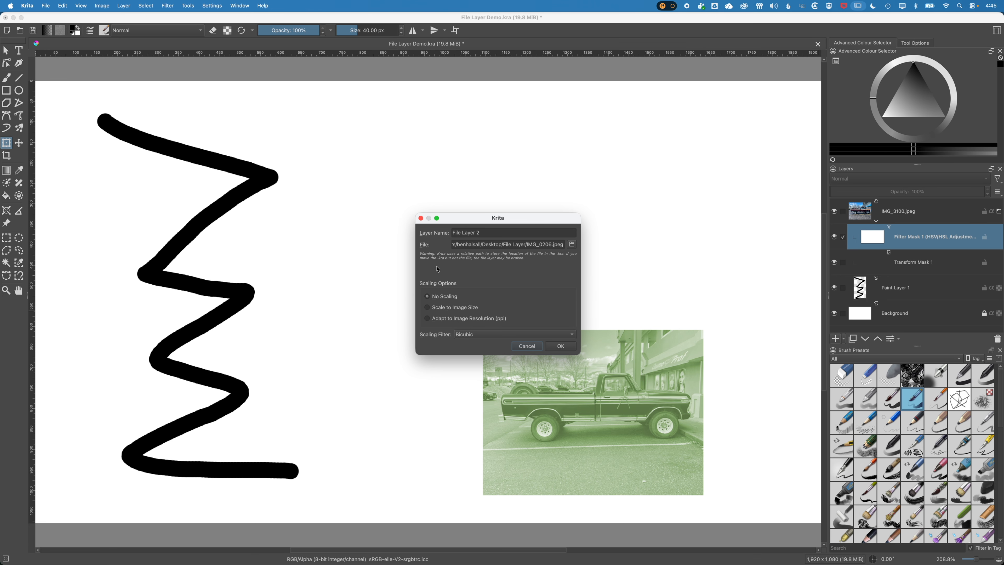
pyautogui.click(561, 347)
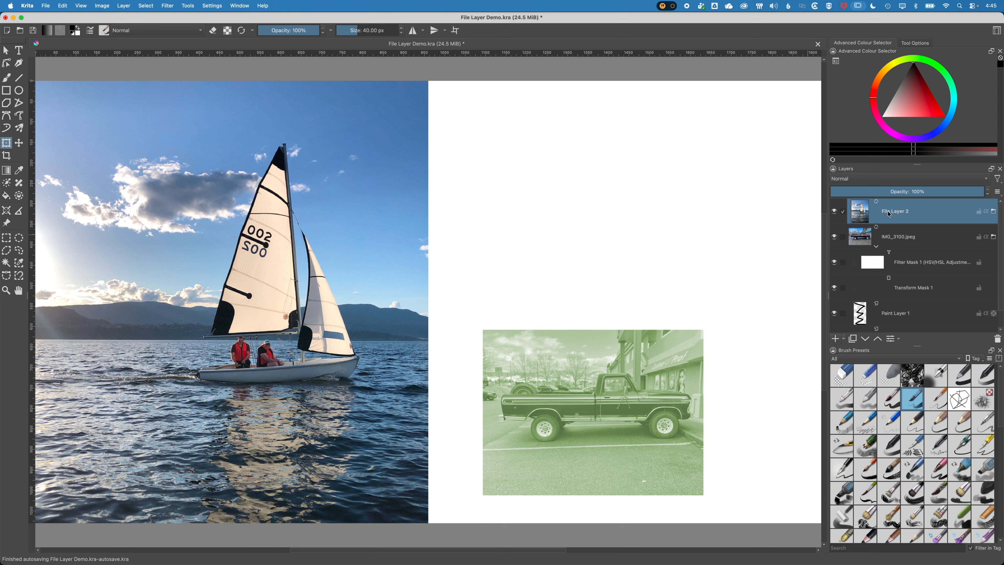
# - Add a transform mask to File Layer 2, shrink the sailboat photo and place it just beside the zigzag's upper half
pyautogui.rightClick(937, 209)
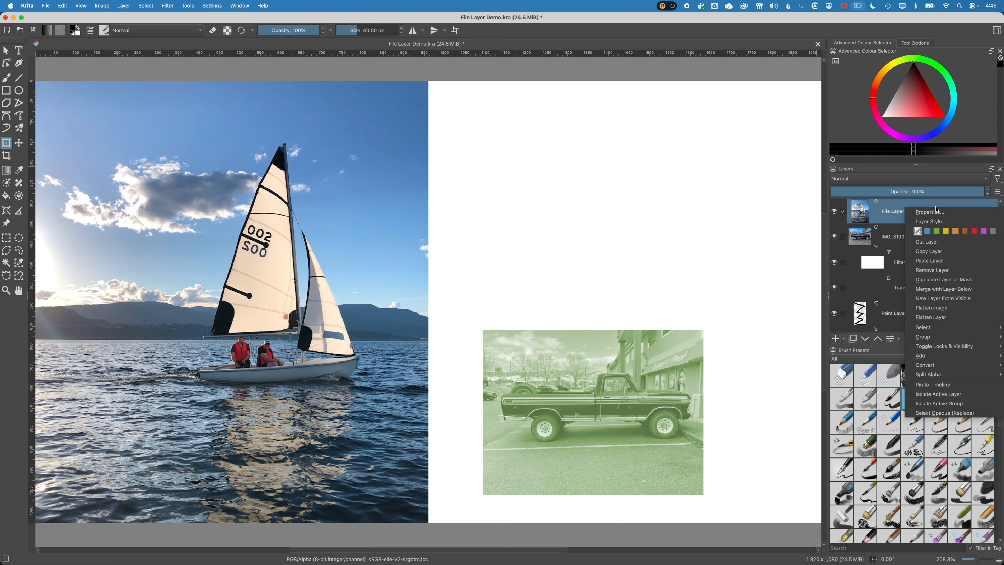
pyautogui.moveTo(932, 356)
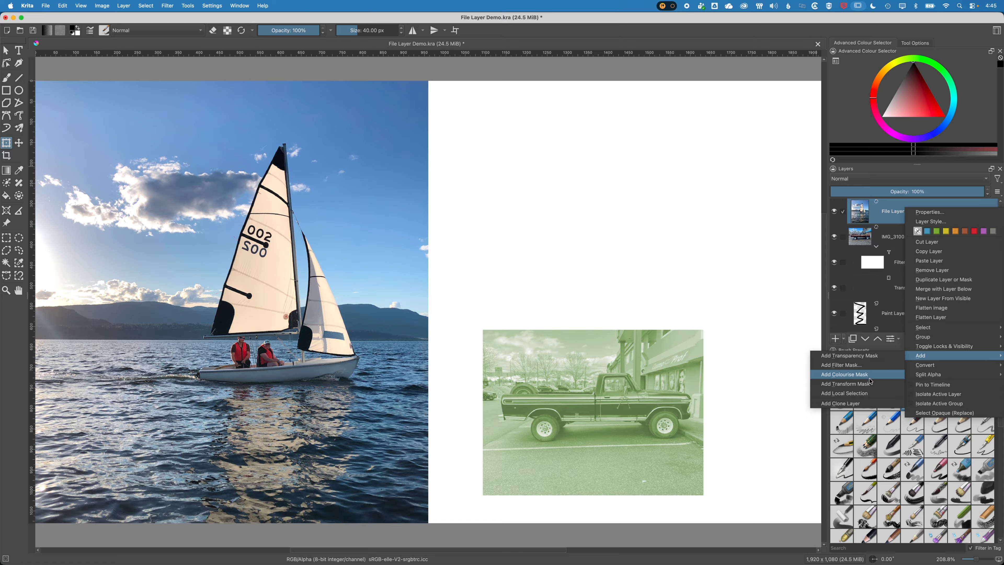
pyautogui.click(870, 383)
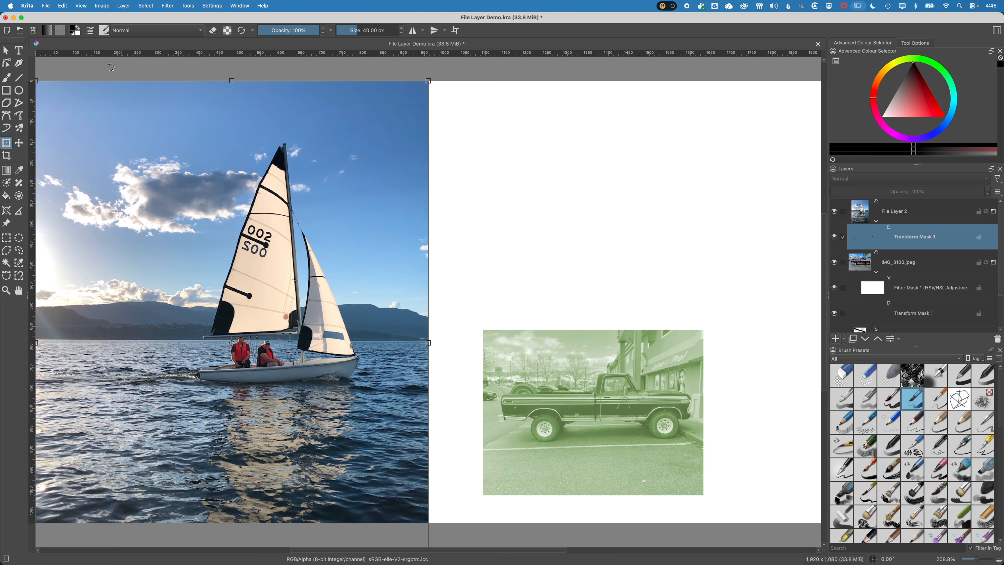
pyautogui.moveTo(36, 81)
pyautogui.mouseDown()
pyautogui.moveTo(232, 282)
pyautogui.moveTo(315, 264)
pyautogui.moveTo(269, 240)
pyautogui.moveTo(320, 332)
pyautogui.moveTo(367, 383)
pyautogui.mouseUp()
pyautogui.moveTo(401, 426); pyautogui.dragTo(411, 170)
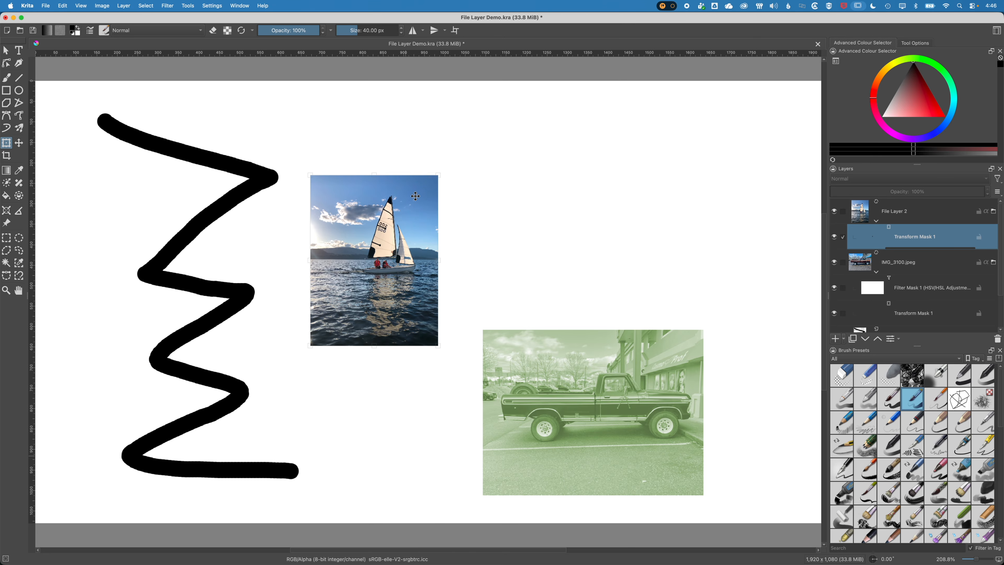
pyautogui.press('Return')
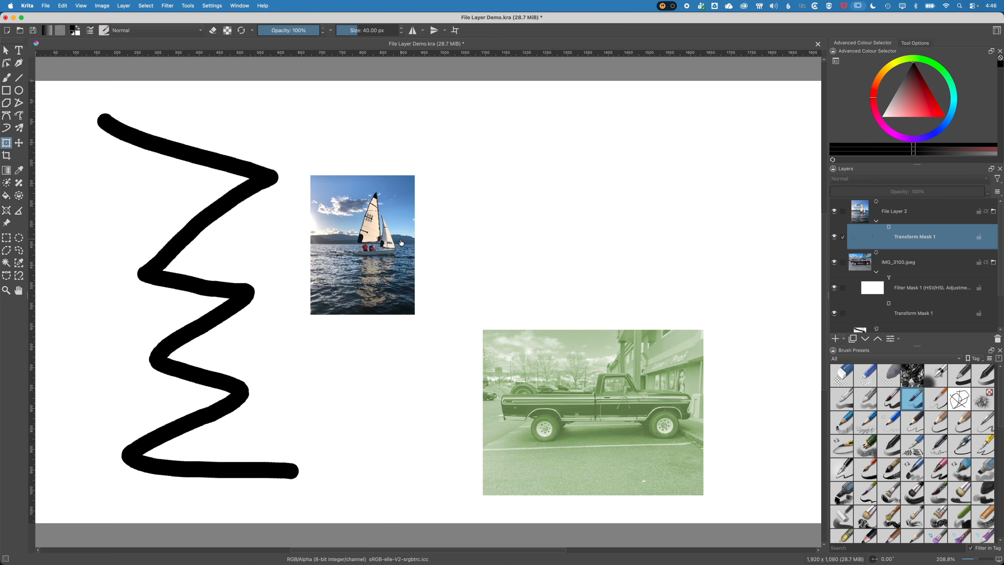
# - Clear the black zigzag from Paint Layer 1
pyautogui.scroll(-2, 914, 314)
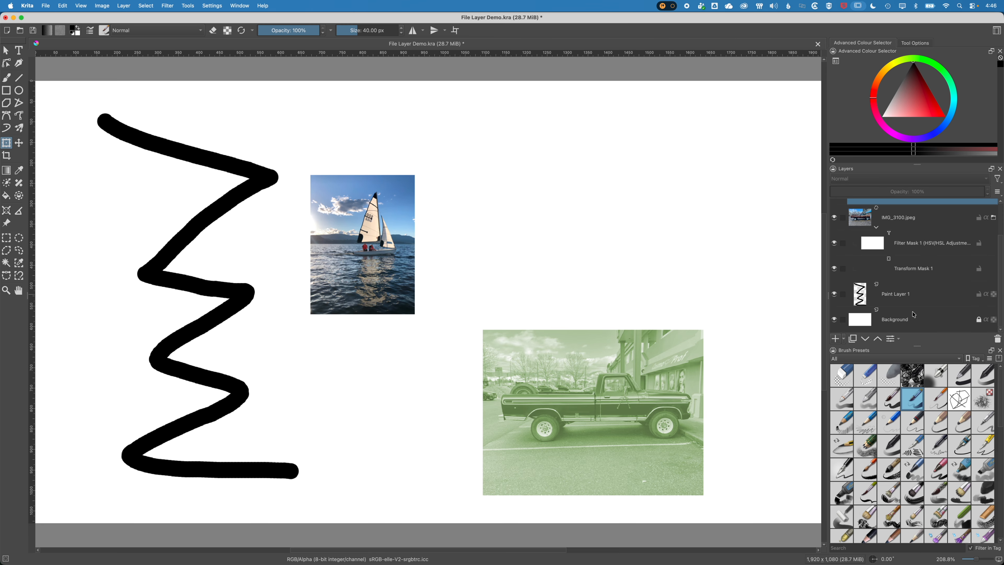
pyautogui.click(920, 292)
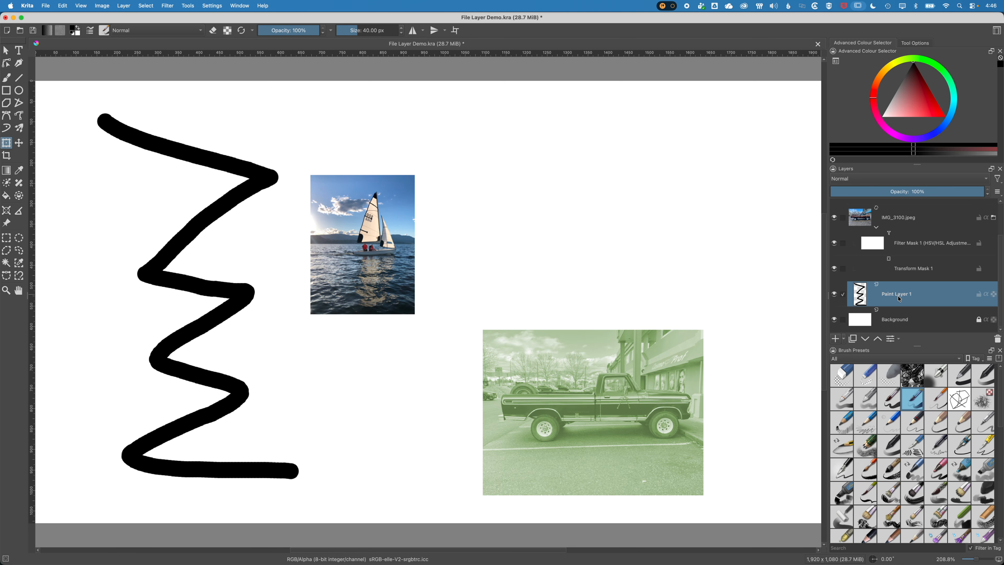
pyautogui.press('super+a')
pyautogui.press('Delete')
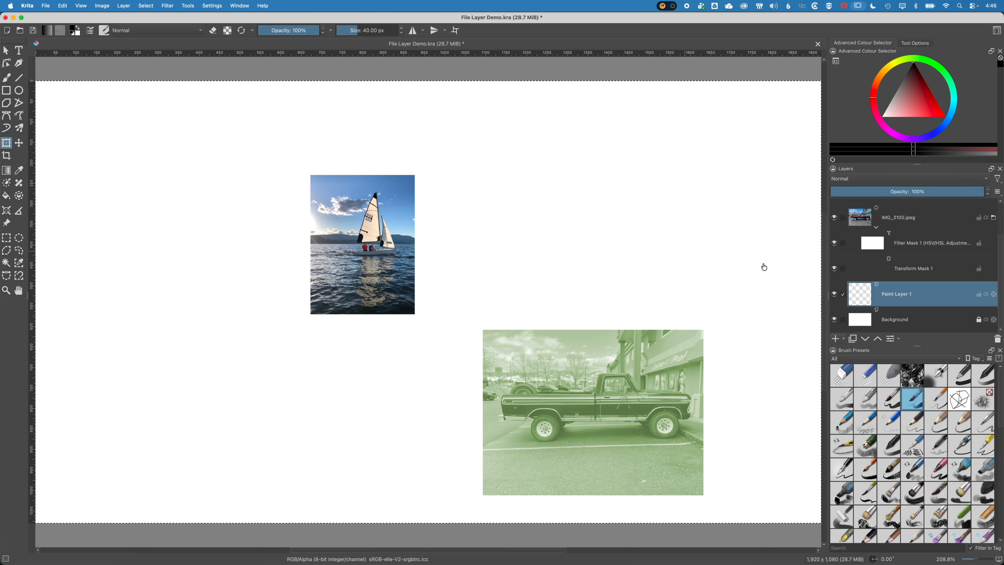
# - Deselect the canvas and move the sailboat photo through its transform mask to the lower left part of the canvas
pyautogui.press('pageup')
pyautogui.press('pageup')
pyautogui.scroll(2, 883, 272)
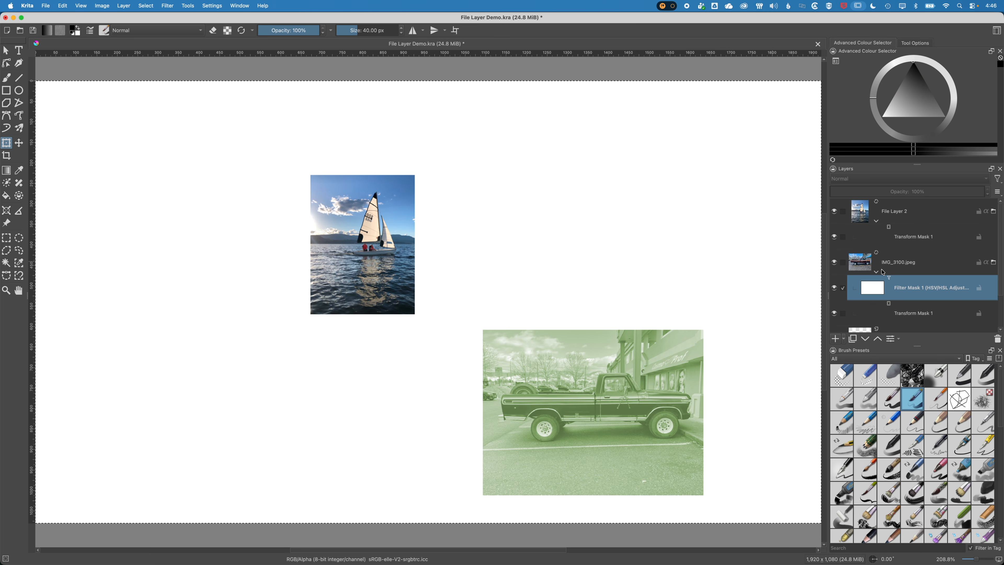
pyautogui.click(914, 241)
pyautogui.click(8, 145)
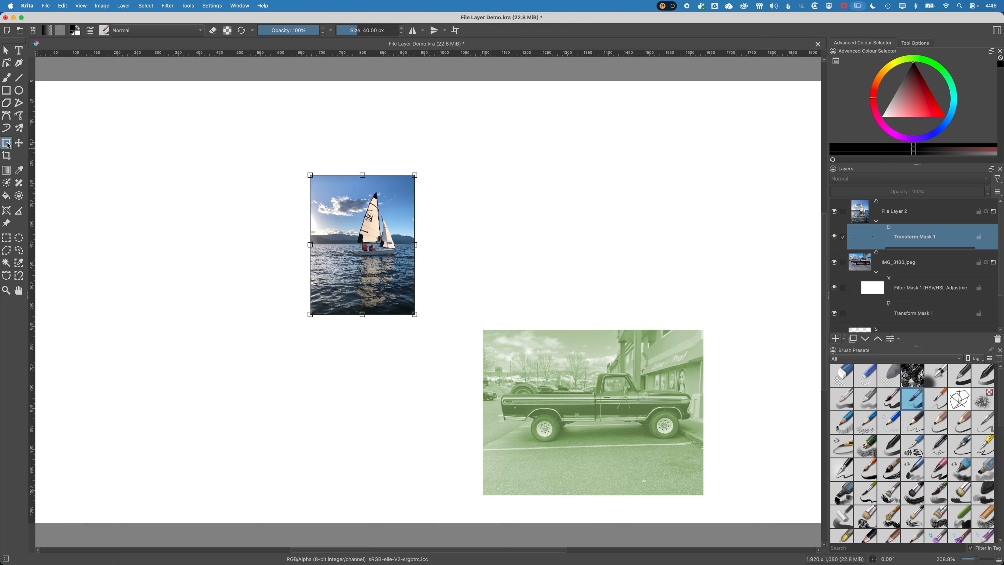
pyautogui.moveTo(360, 252); pyautogui.dragTo(241, 361)
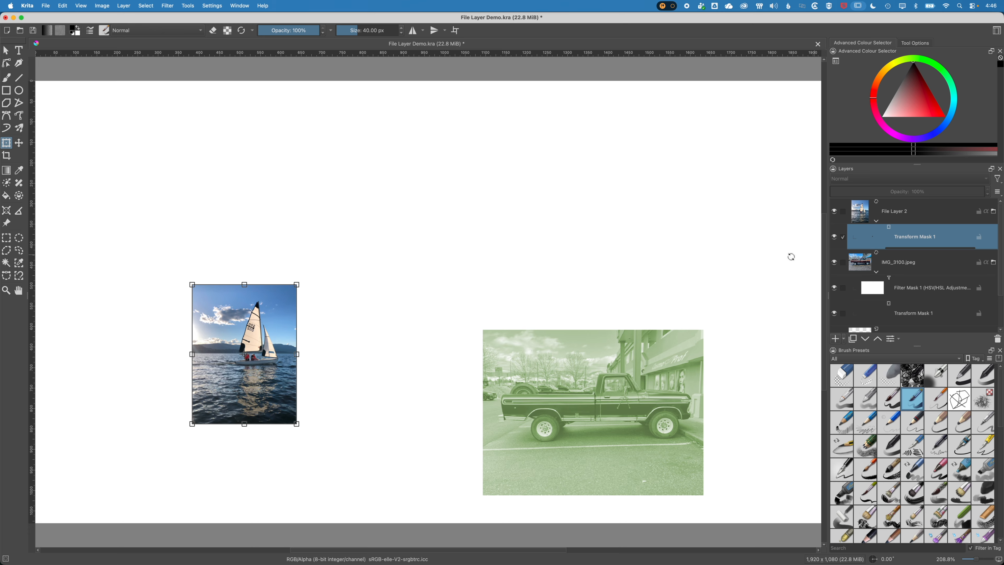
# - Enlarge the sailboat photo through its transform mask and distort it into a slight perspective with a slanted lower edge
pyautogui.moveTo(303, 276); pyautogui.dragTo(291, 293)
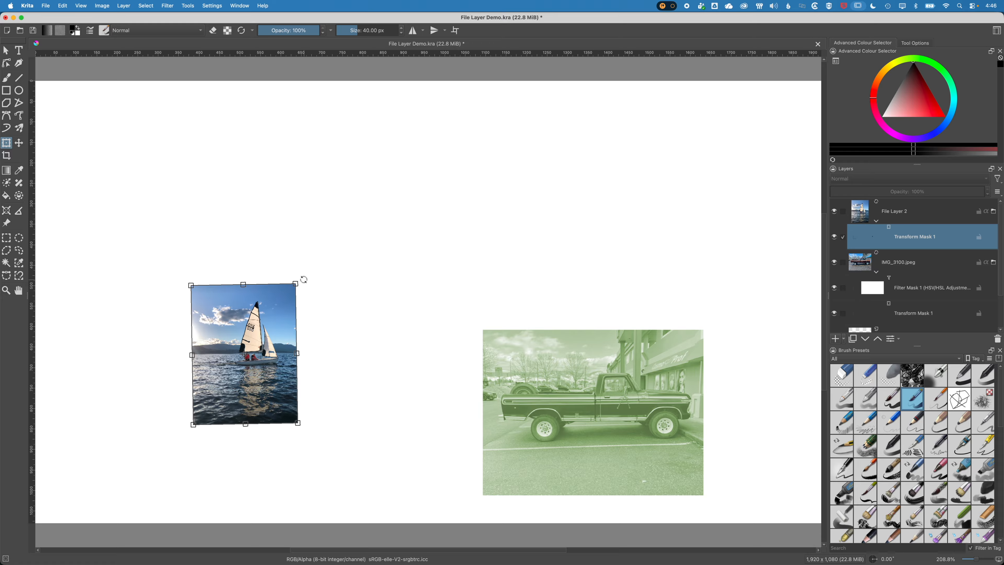
pyautogui.moveTo(304, 281); pyautogui.dragTo(334, 258)
pyautogui.click(6, 50)
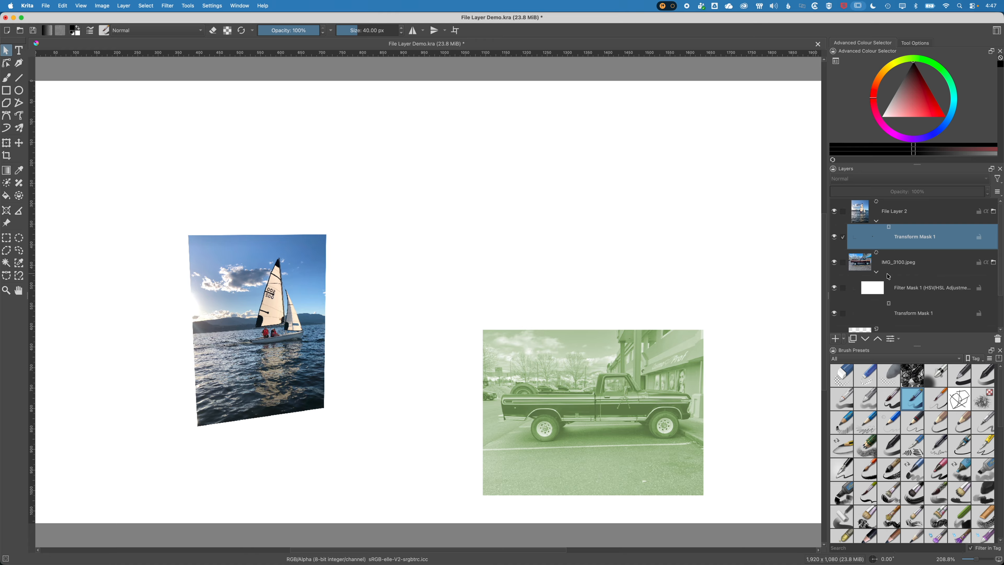
pyautogui.scroll(-2, 905, 267)
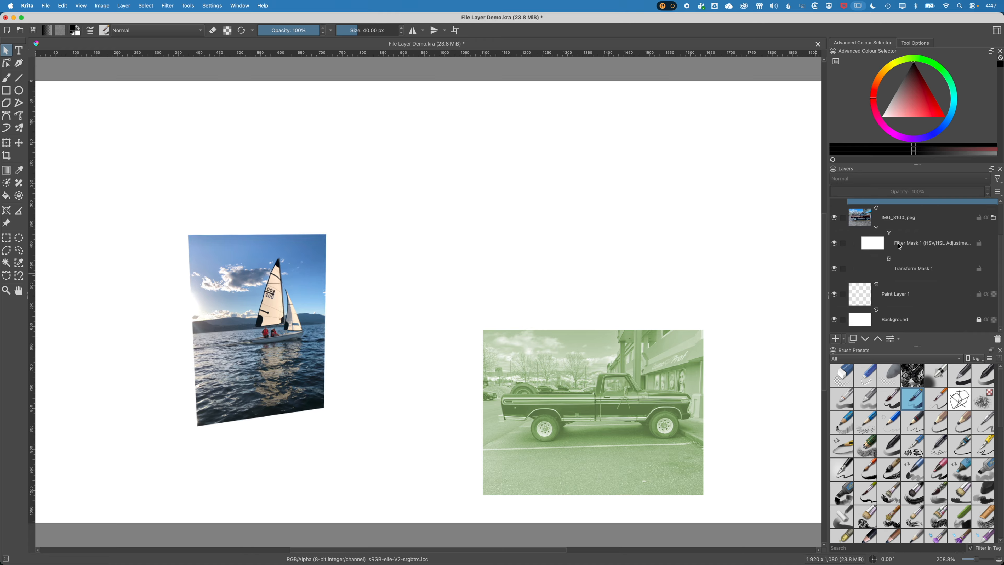